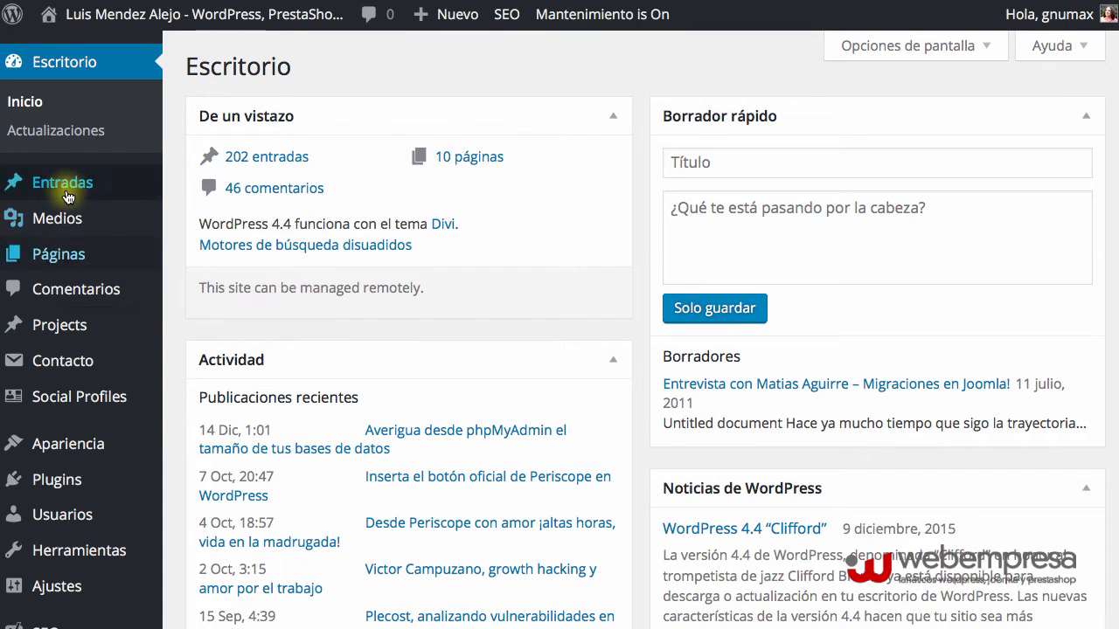
- Examine the post categories across all three pages of the list, checking their hierarchy, slugs and post counts
mouse_move(68, 191)
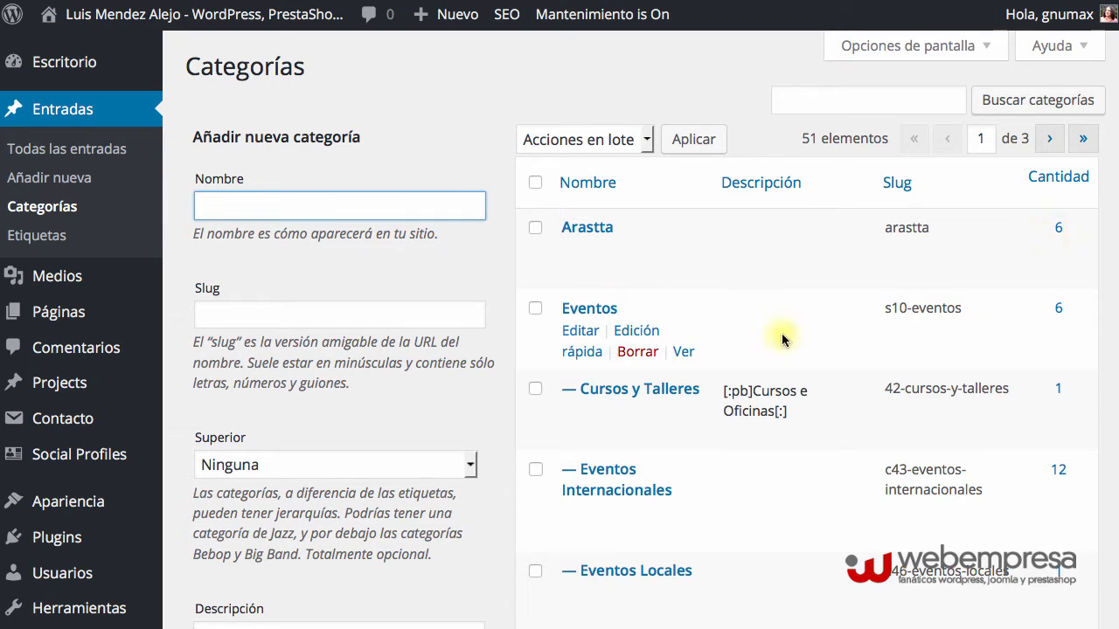
scroll(1005, 390, "down", 5)
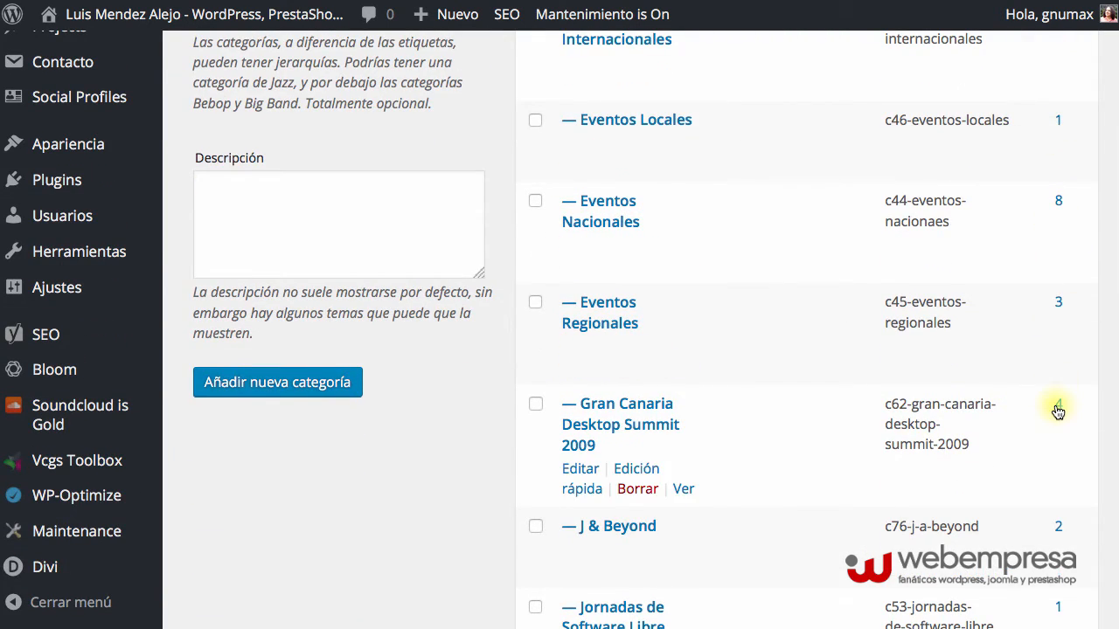
scroll(1057, 411, "down", 9)
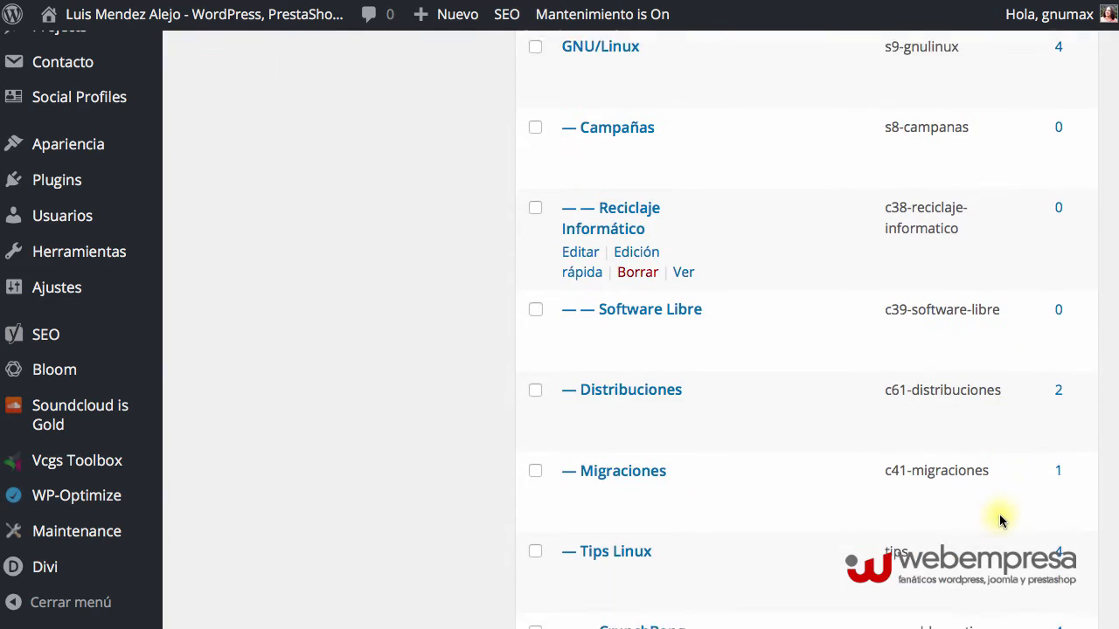
scroll(998, 519, "down", 4)
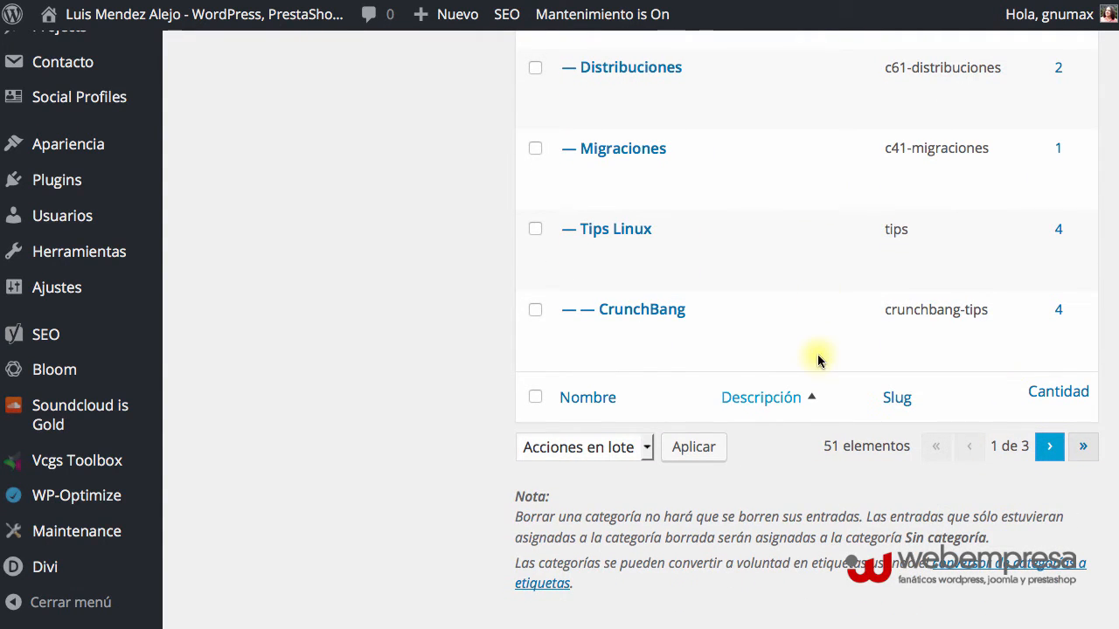
scroll(766, 297, "down", 5)
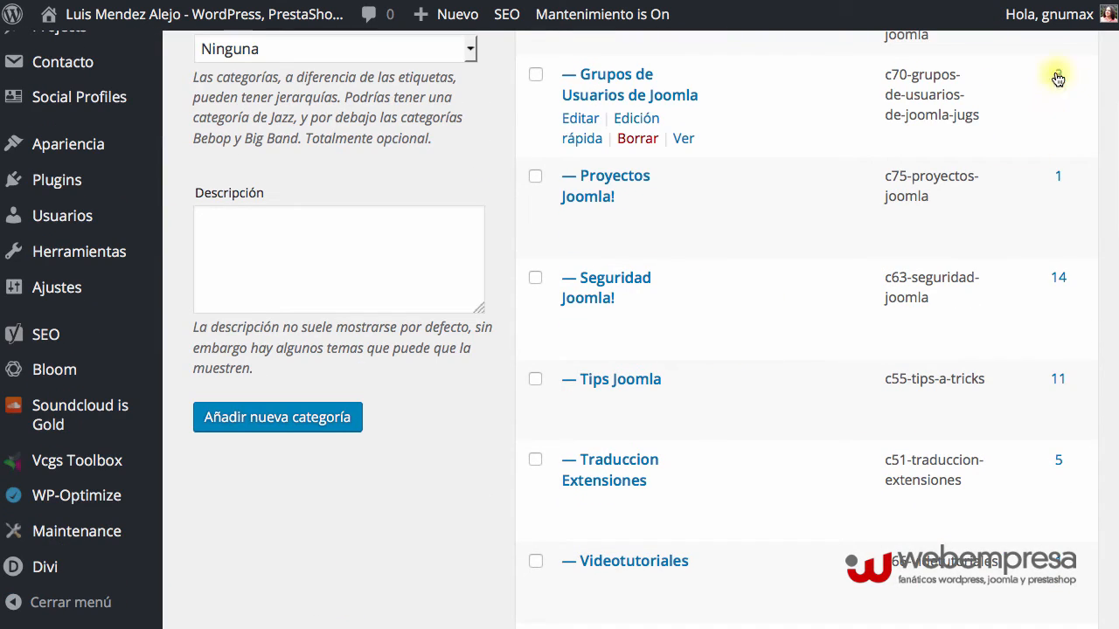
scroll(999, 394, "down", 4)
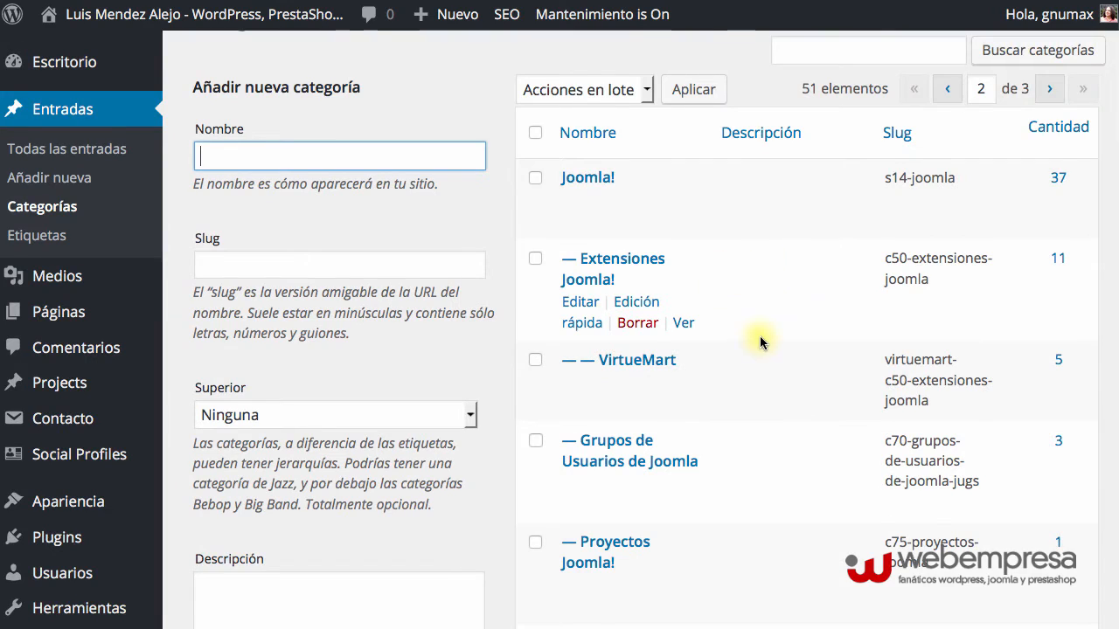
scroll(759, 336, "down", 4)
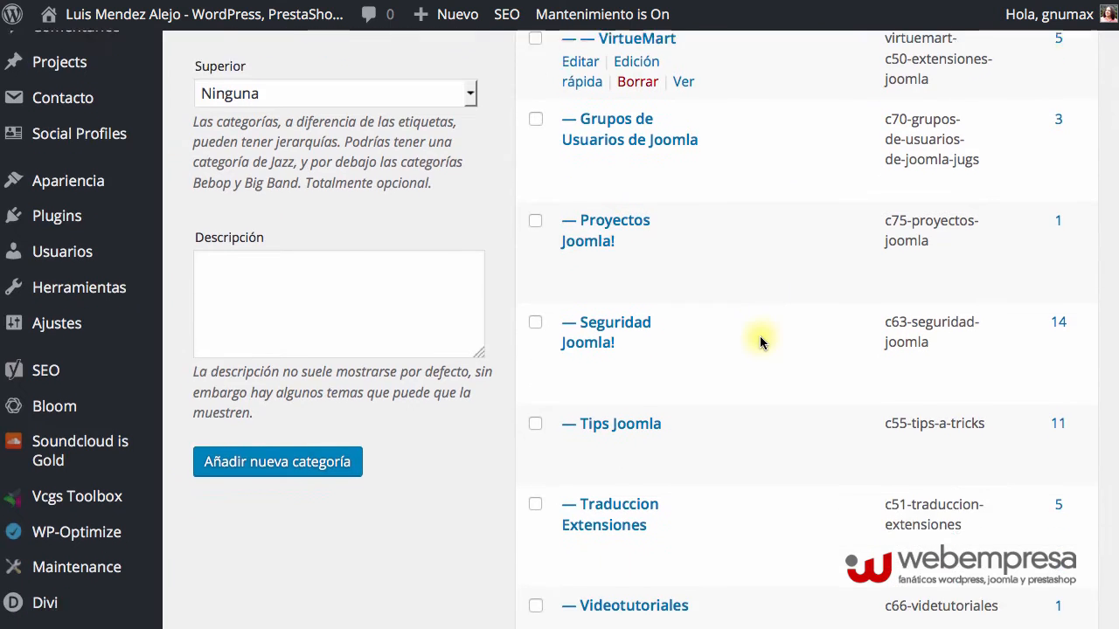
scroll(759, 338, "down", 5)
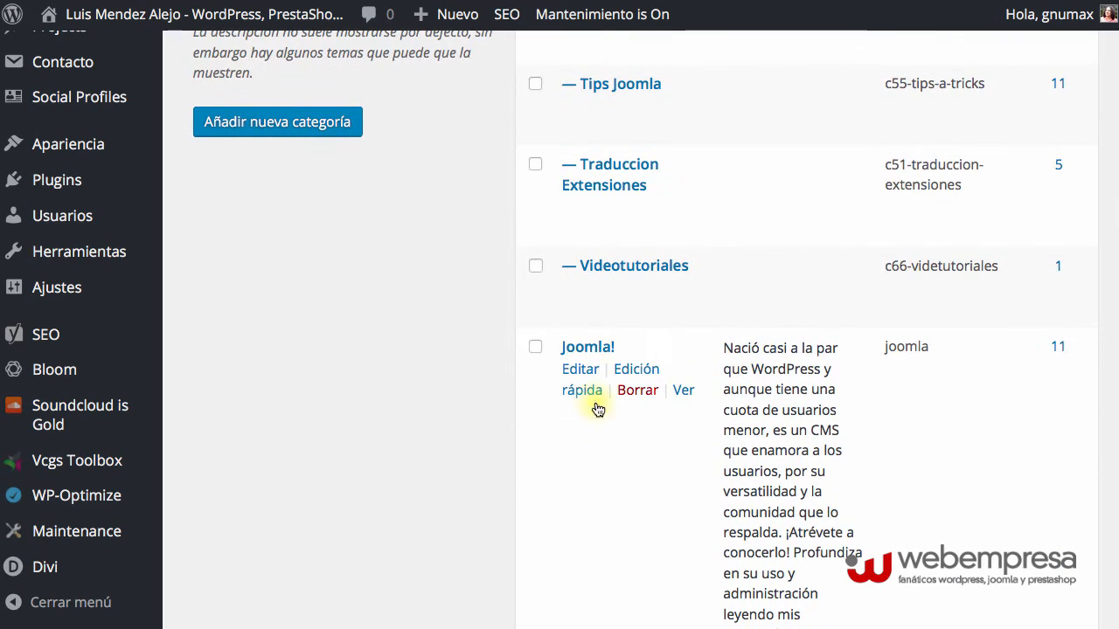
scroll(540, 381, "down", 10)
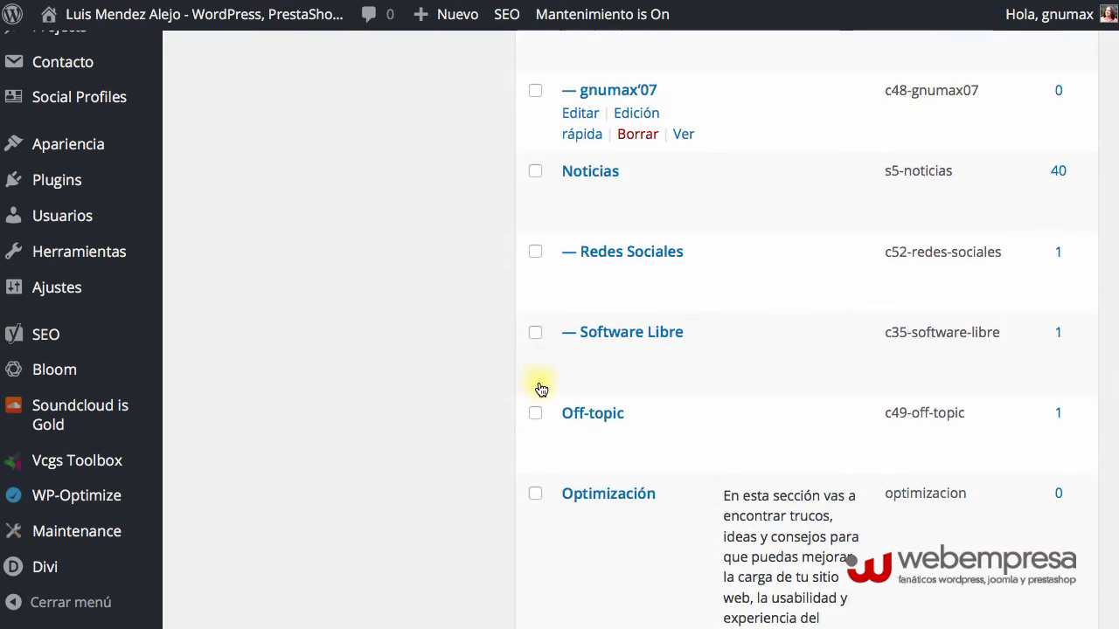
scroll(539, 389, "down", 5)
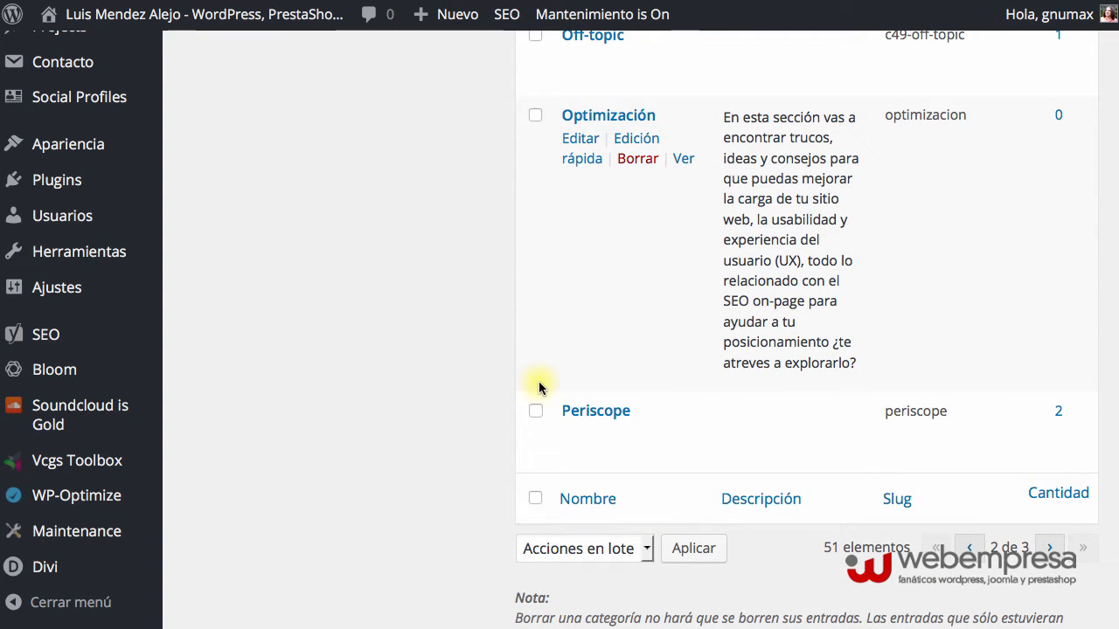
mouse_move(736, 444)
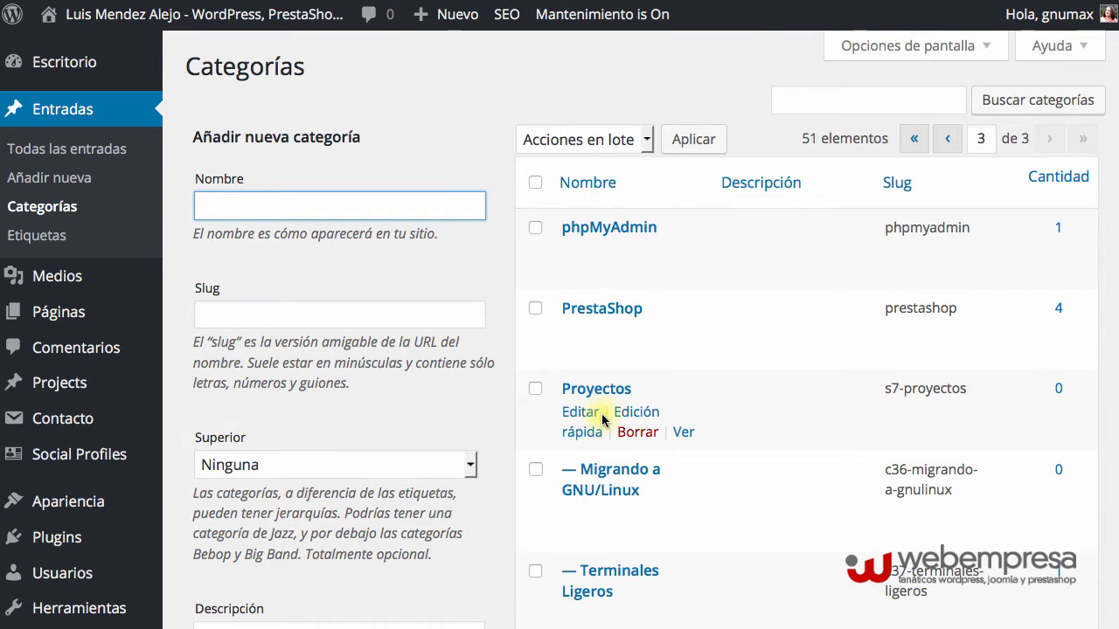
scroll(759, 377, "down", 1)
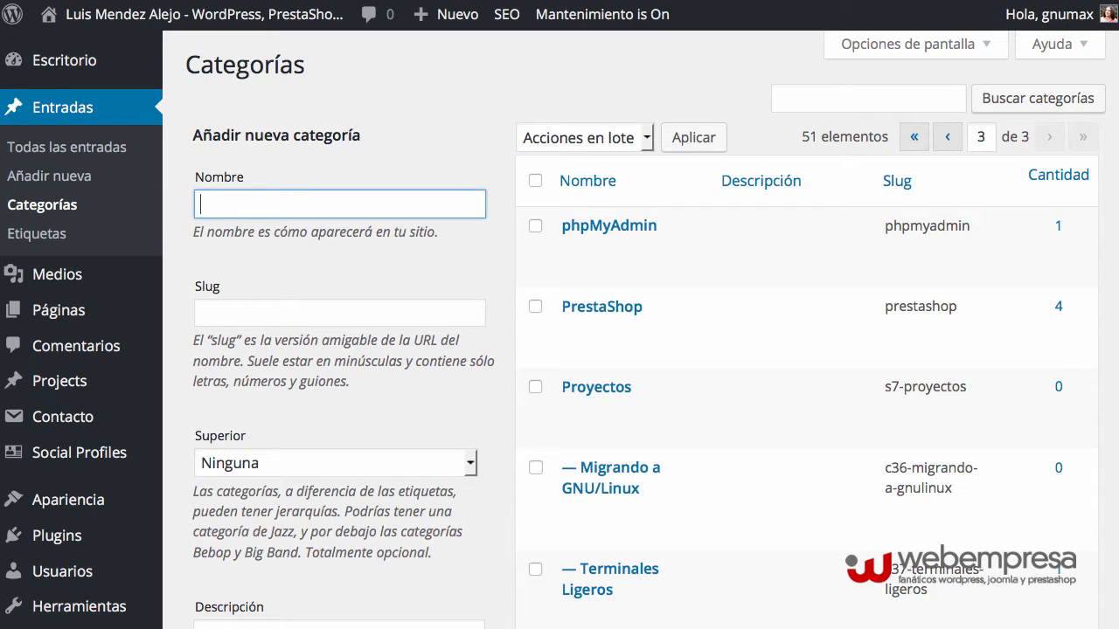
- Switch to the text editor and examine the RedirectMatch 301 rule's source category plugins-wordpress and target category wordpress, then return to WordPress
key("super+Tab")
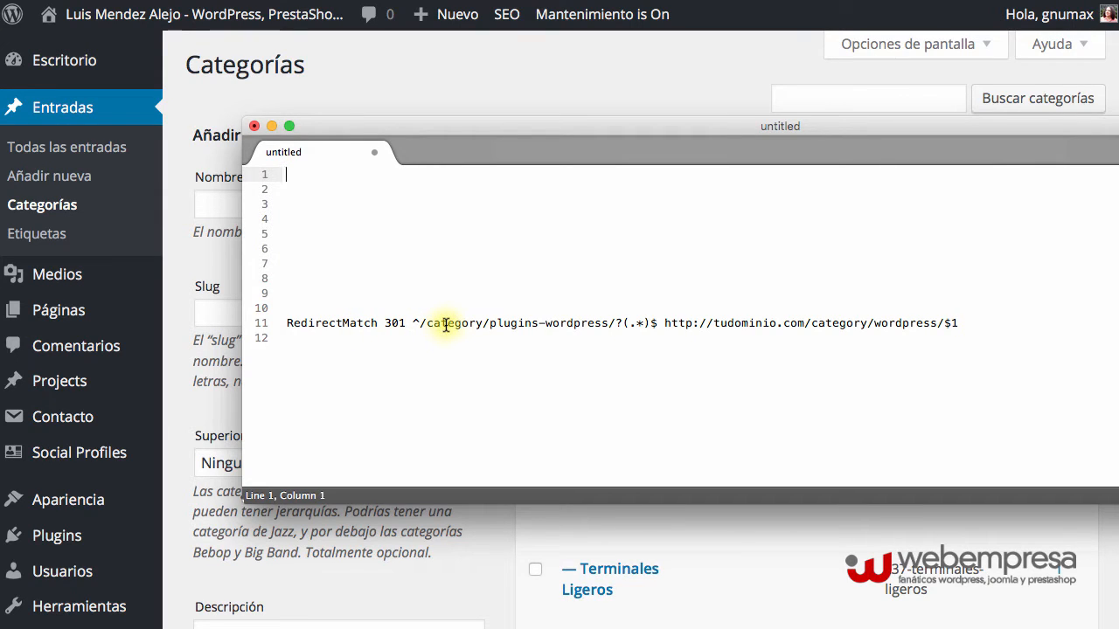
left_click_drag(490, 326, 609, 324)
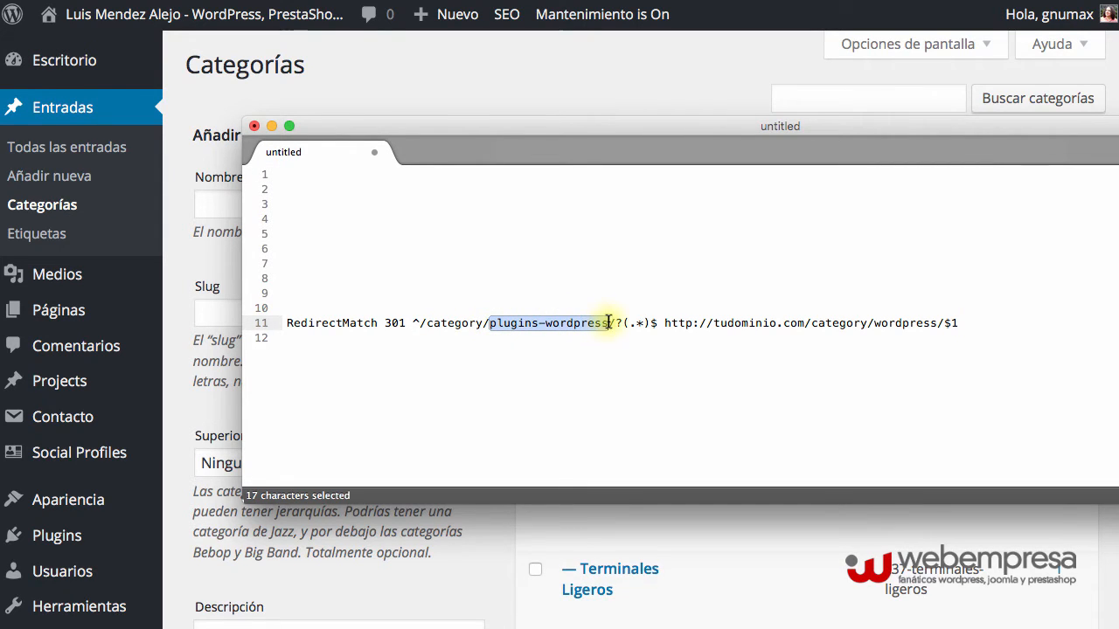
left_click(545, 355)
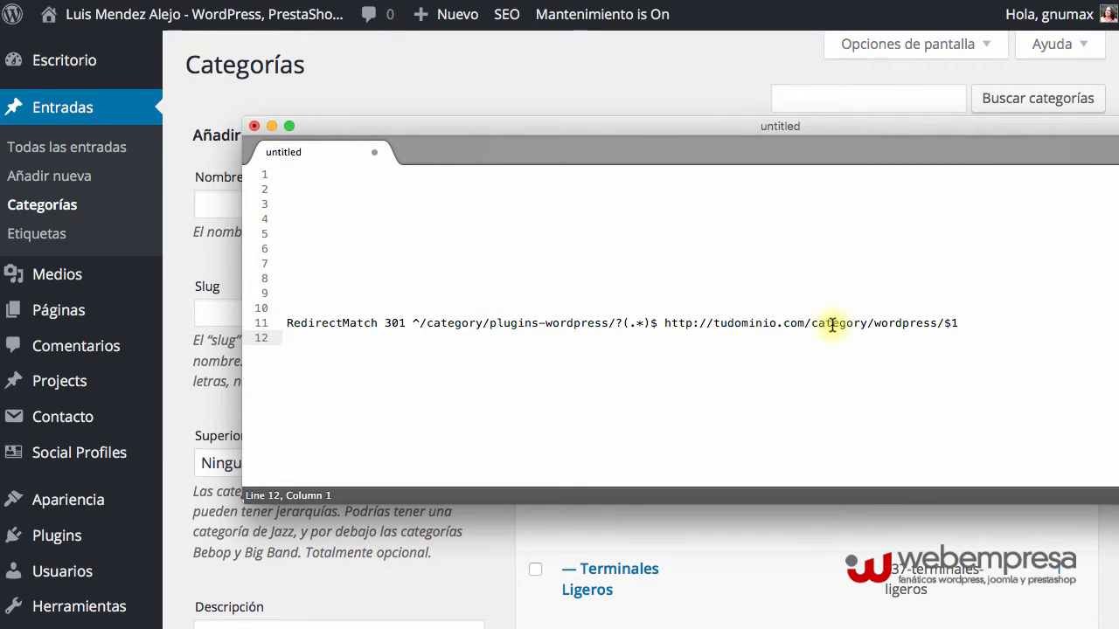
double_click(886, 323)
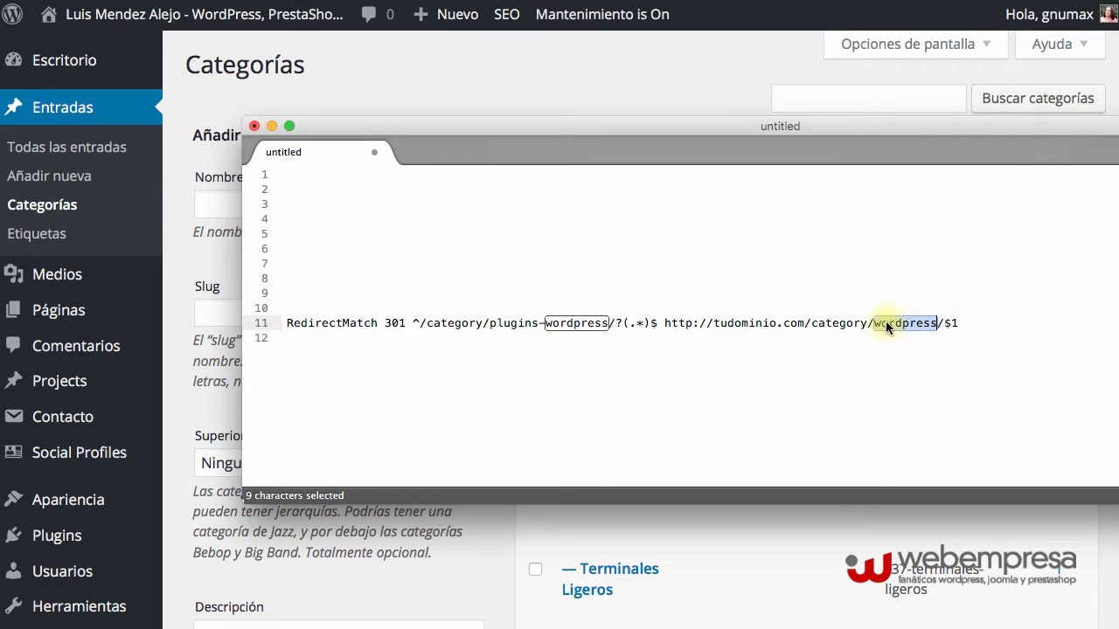
left_click(838, 370)
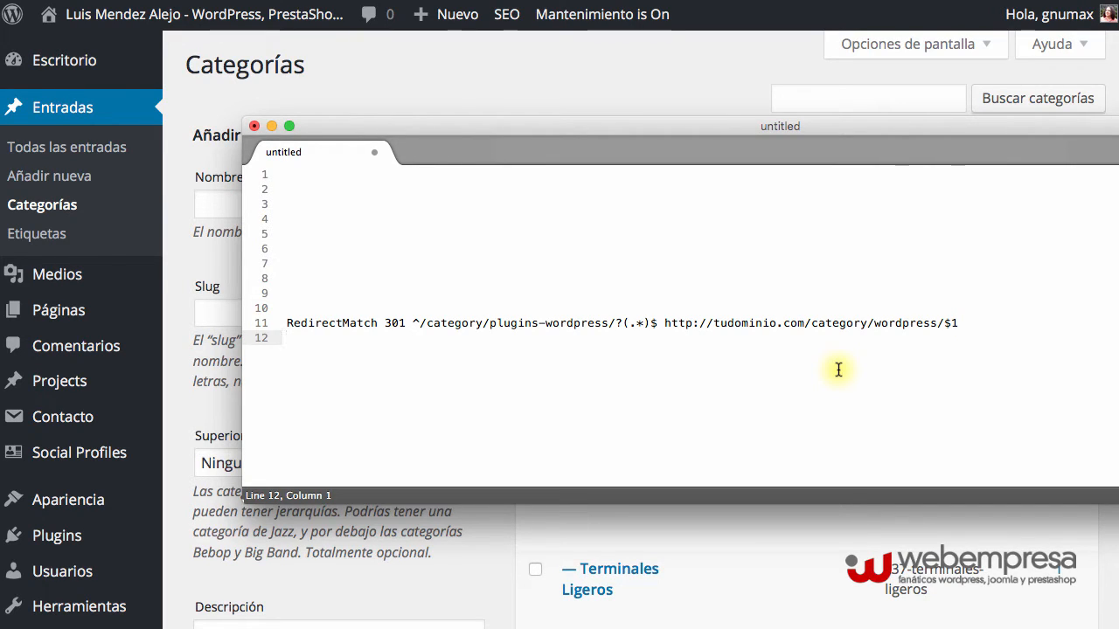
left_click(688, 68)
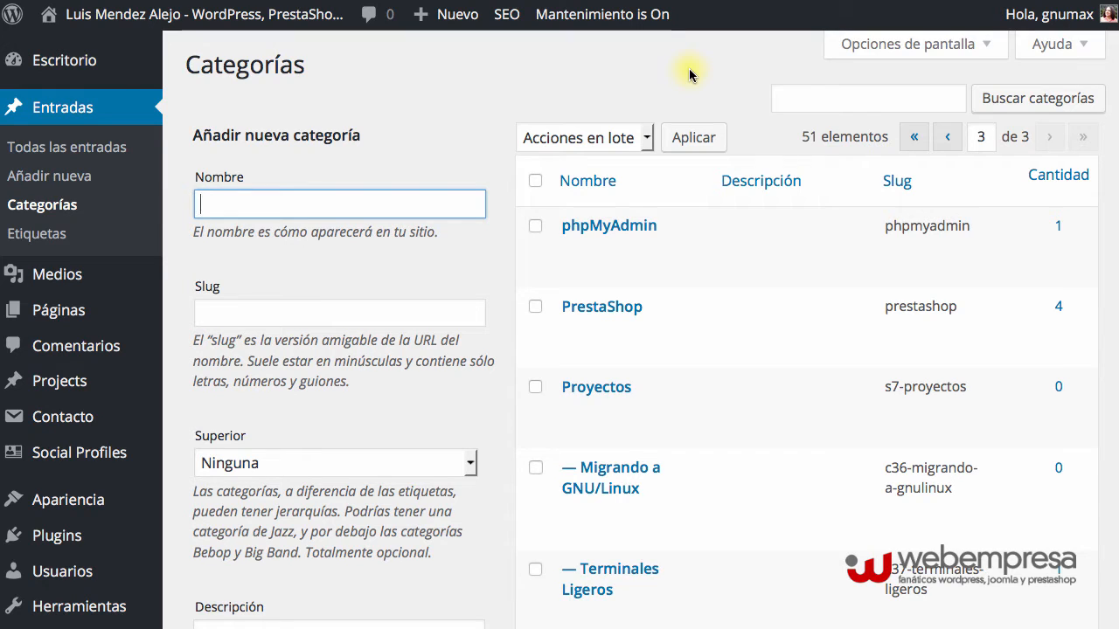
- From page 2 of the categories, list the Extensiones Joomla! posts and open the VirtueMart 2.6.10 security version post for editing
scroll(737, 283, "down", 5)
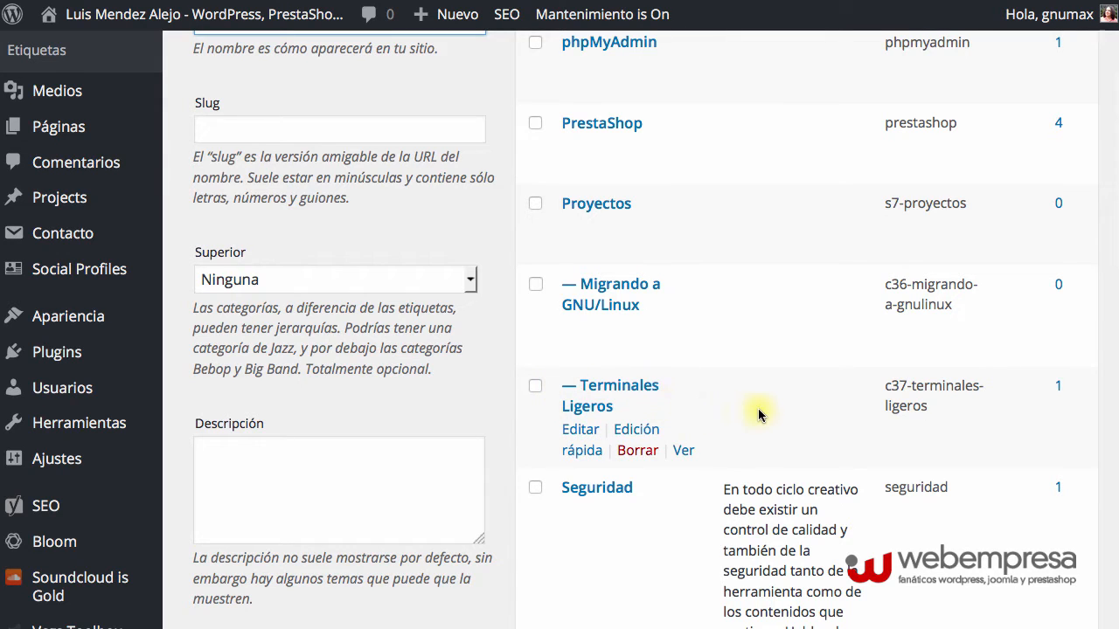
scroll(758, 408, "up", 5)
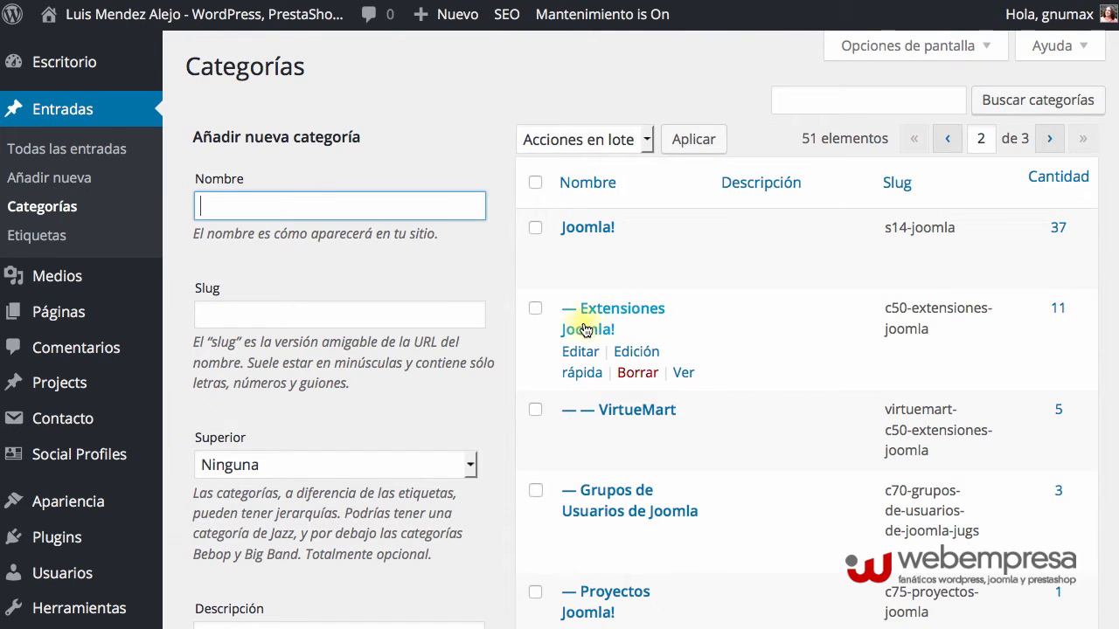
left_click(1058, 308)
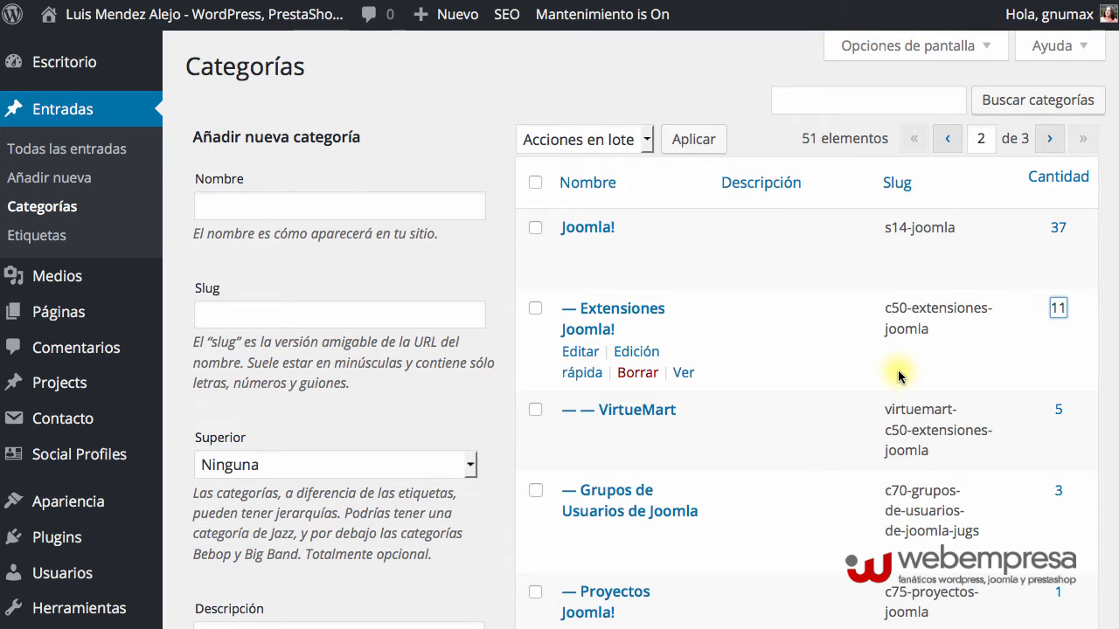
scroll(265, 302, "down", 1)
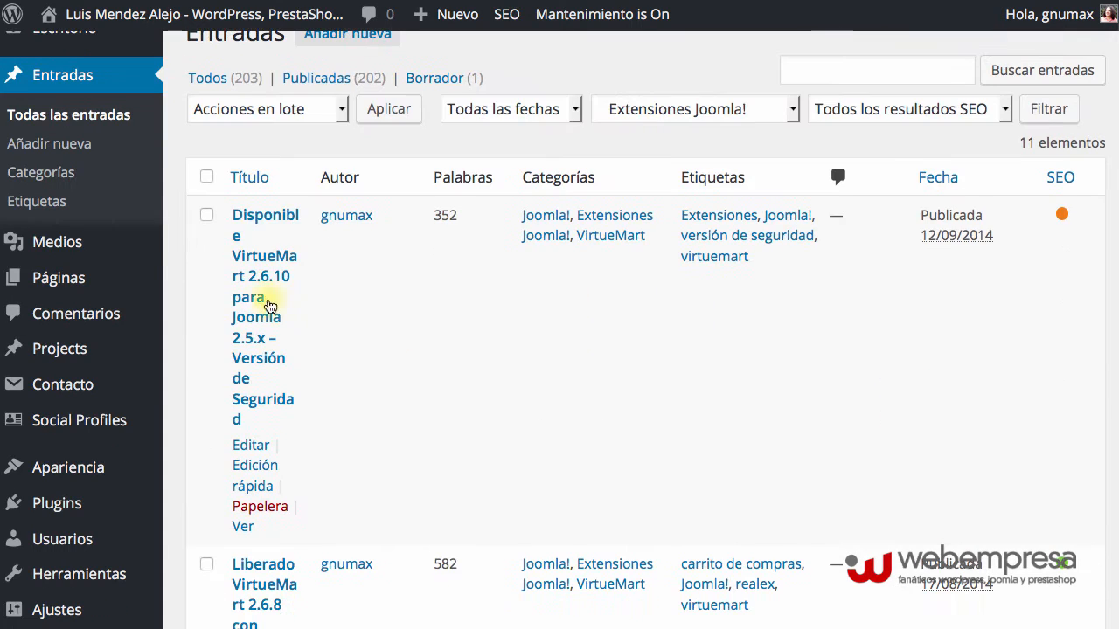
left_click(264, 280)
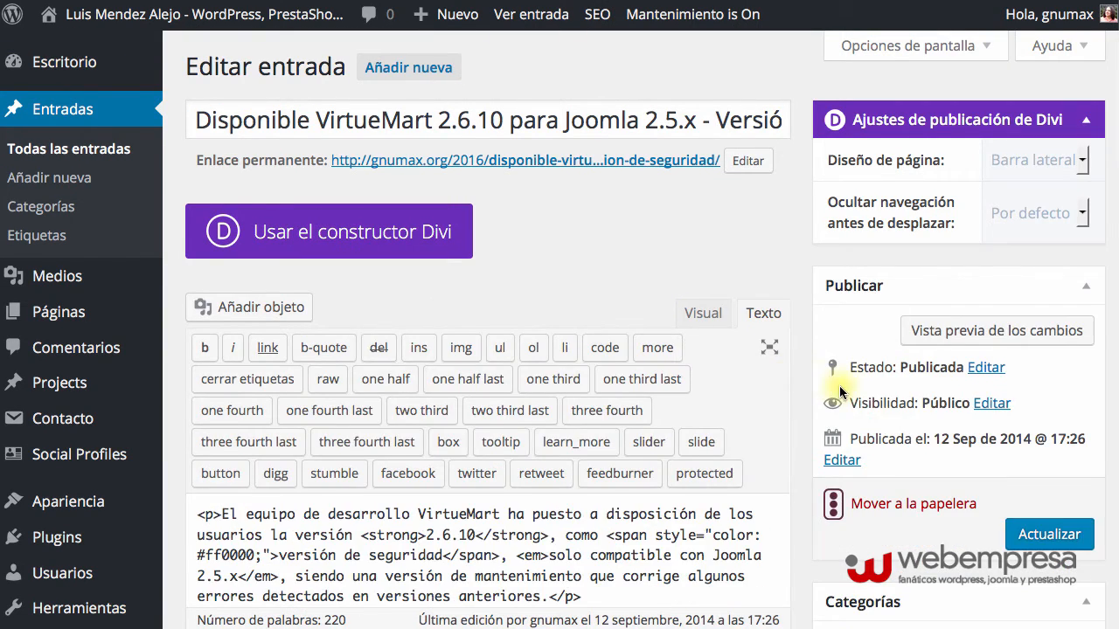
- Unassign the Joomla!, Extensiones Joomla! and VirtueMart categories from the post and check the rest of its category list
scroll(802, 395, "down", 5)
scroll(801, 395, "down", 2)
scroll(821, 384, "up", 1)
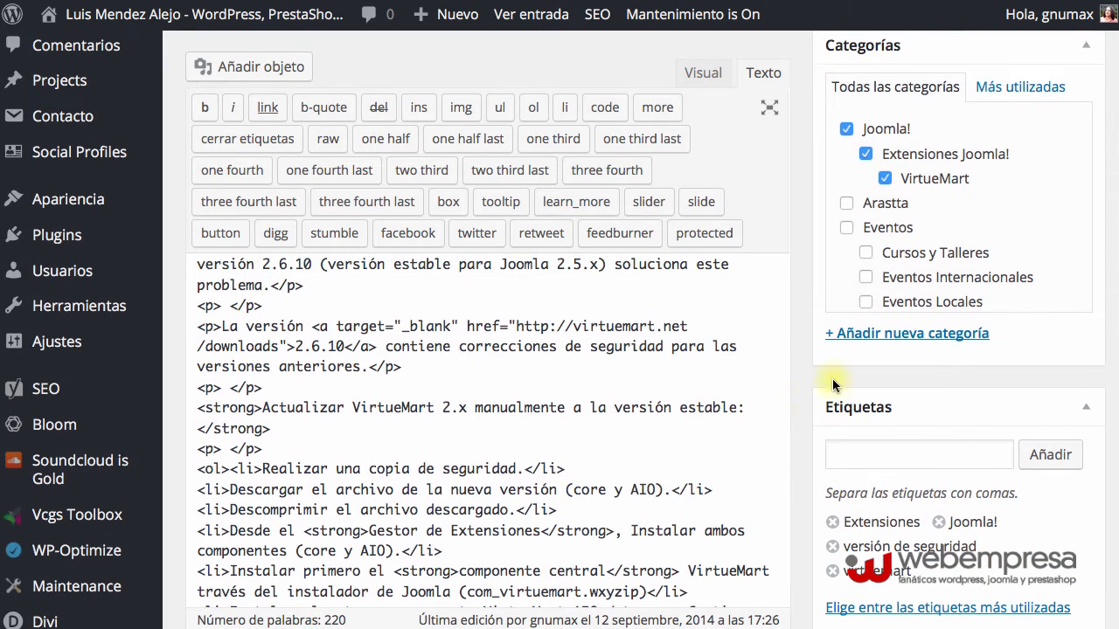
left_click(866, 154)
left_click(884, 178)
scroll(900, 206, "down", 10)
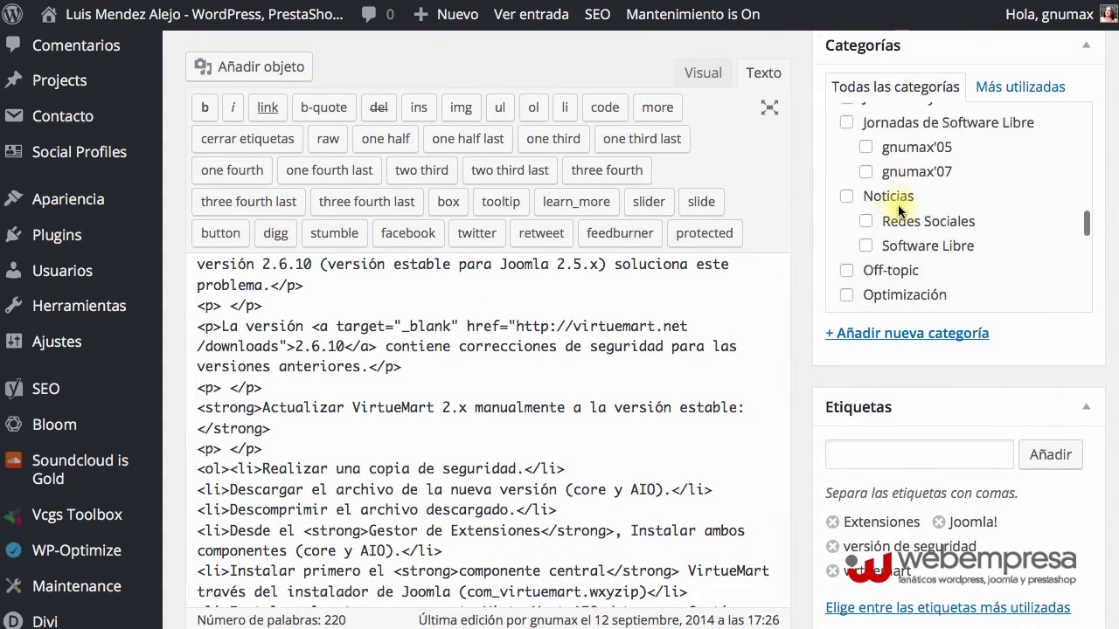
scroll(899, 208, "down", 5)
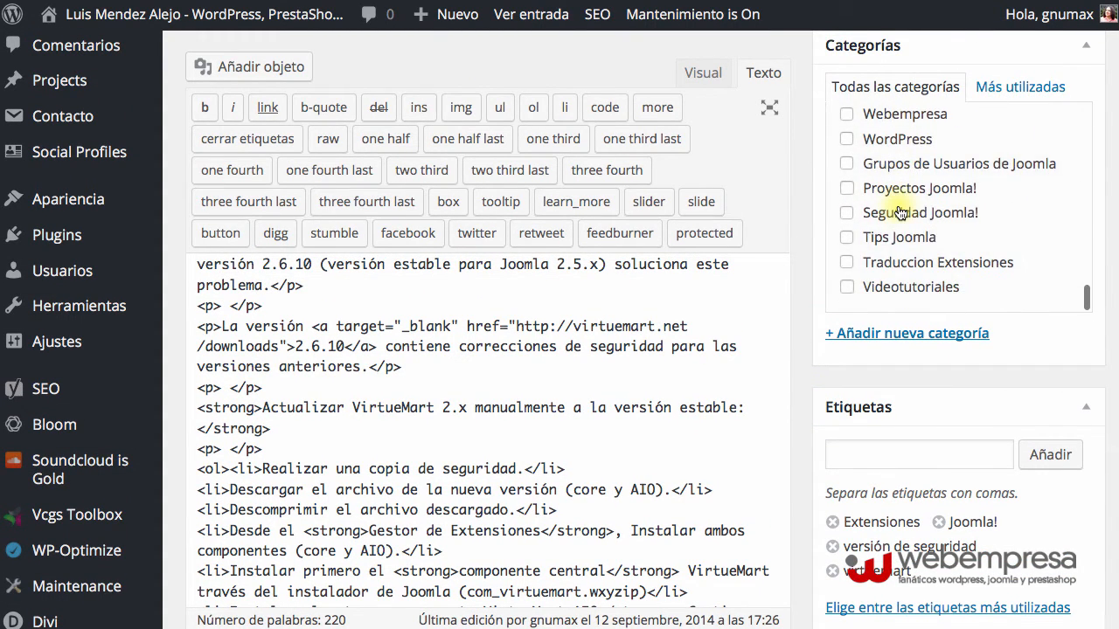
scroll(900, 213, "up", 8)
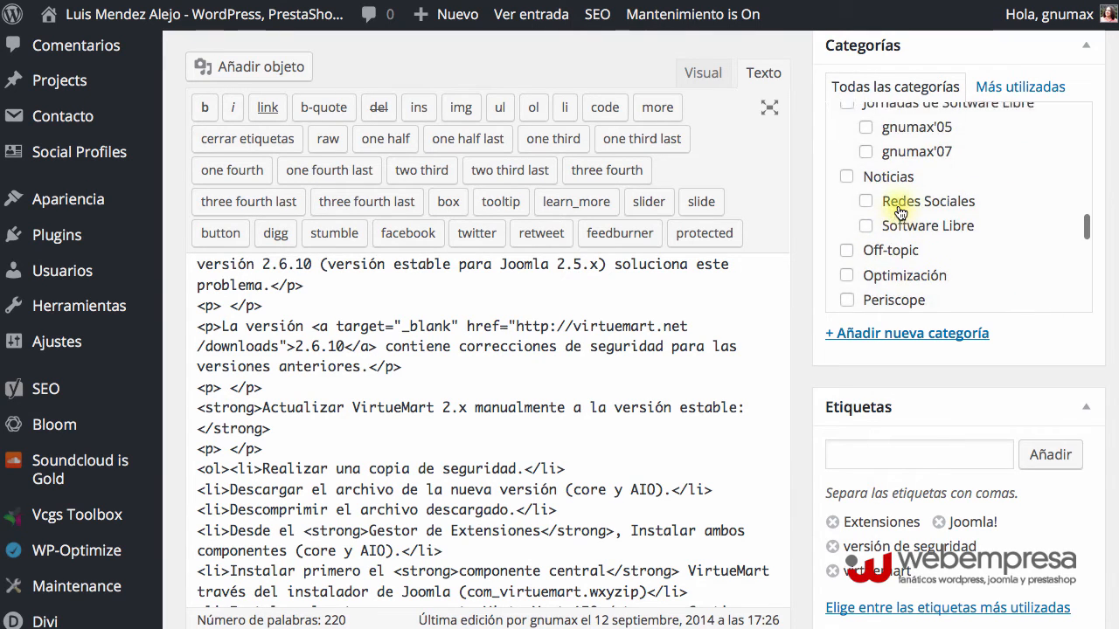
scroll(900, 212, "up", 6)
- Remove the Joomla! tag from the post and update the post
scroll(824, 445, "down", 2)
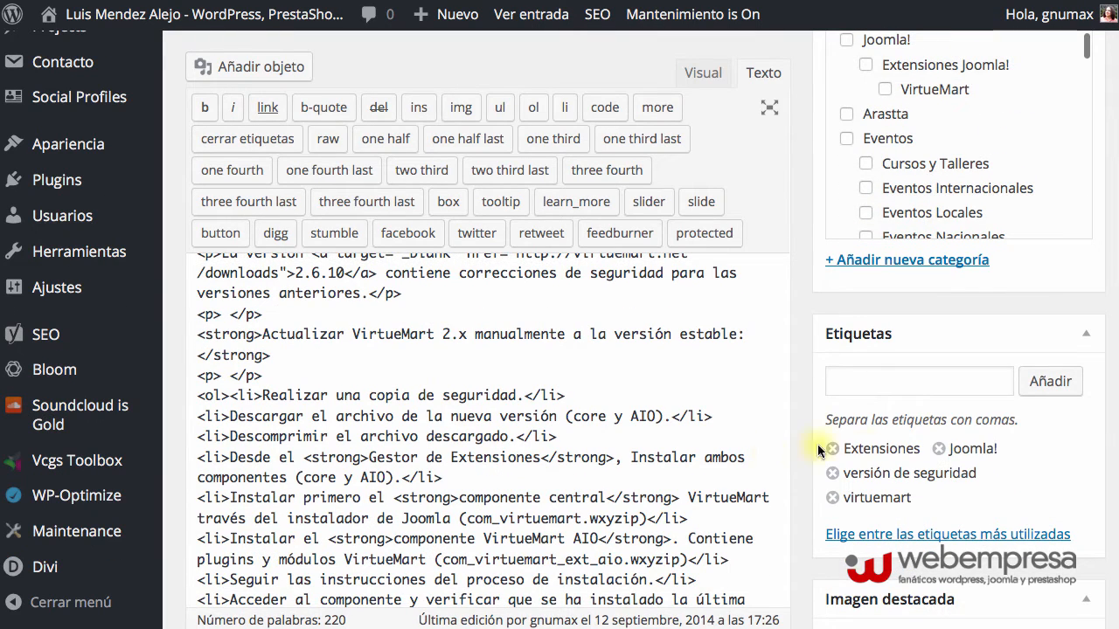
left_click(938, 449)
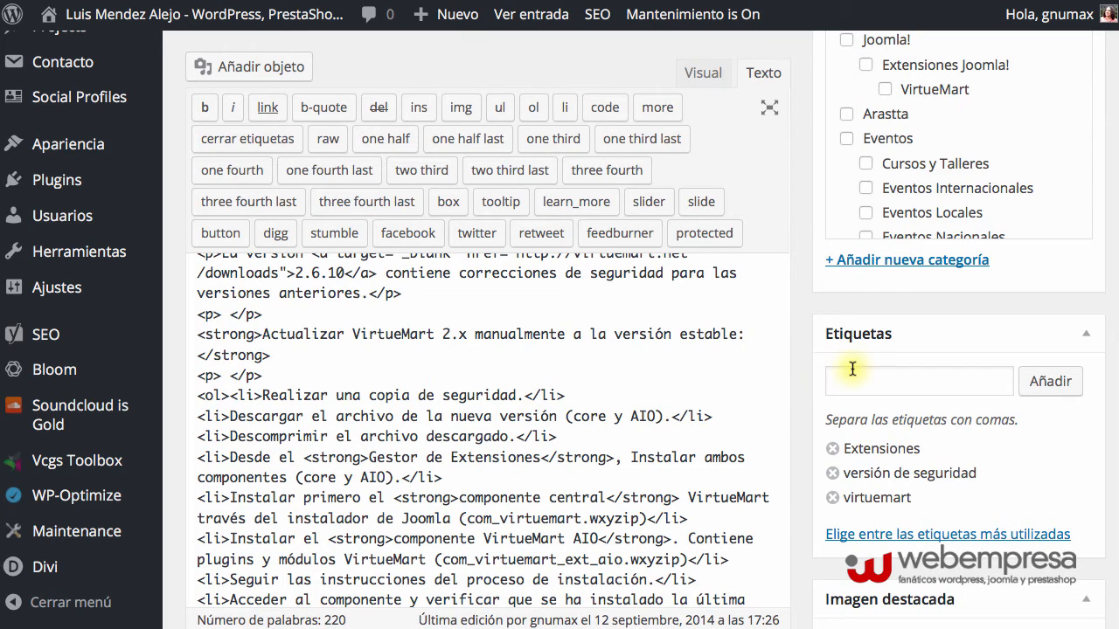
scroll(851, 367, "up", 4)
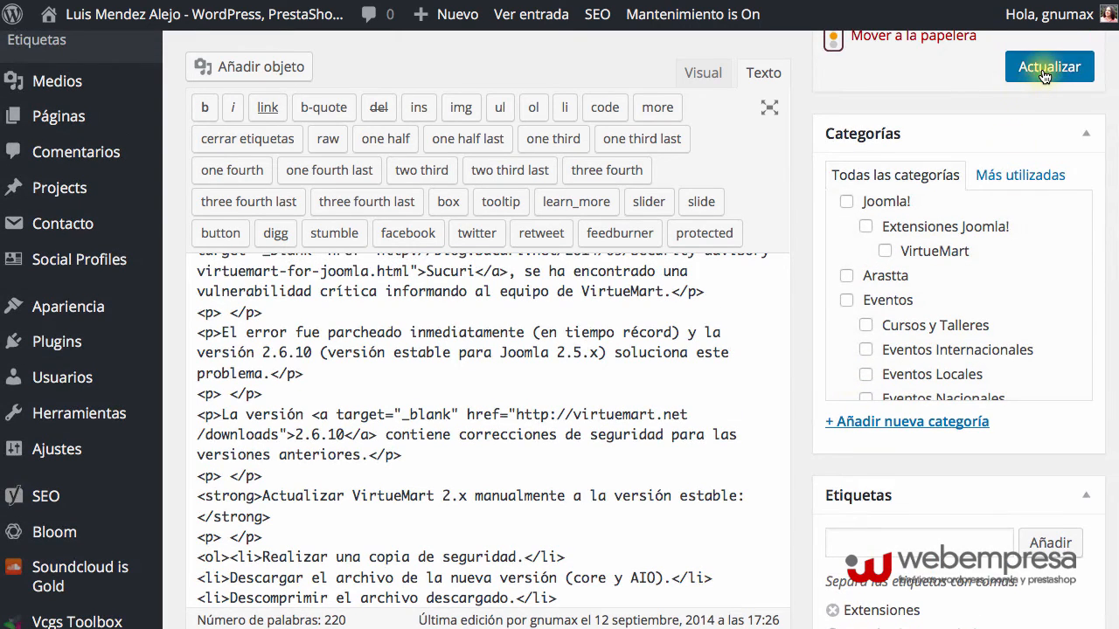
left_click(1044, 68)
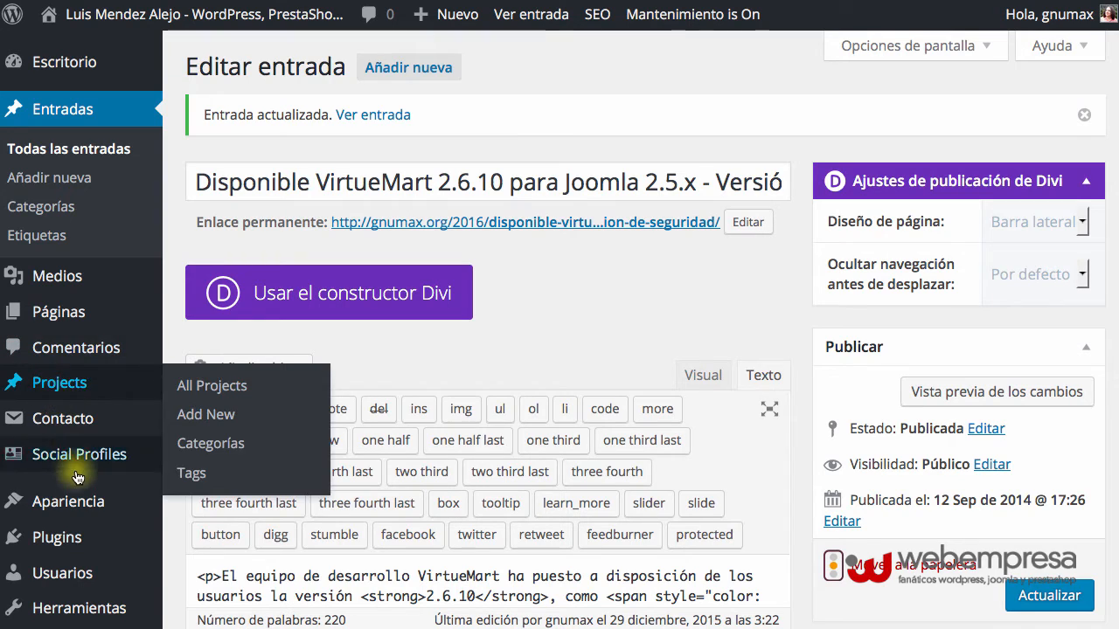
- Search the directory of new plugins for Categories to Tags Converter
mouse_move(54, 535)
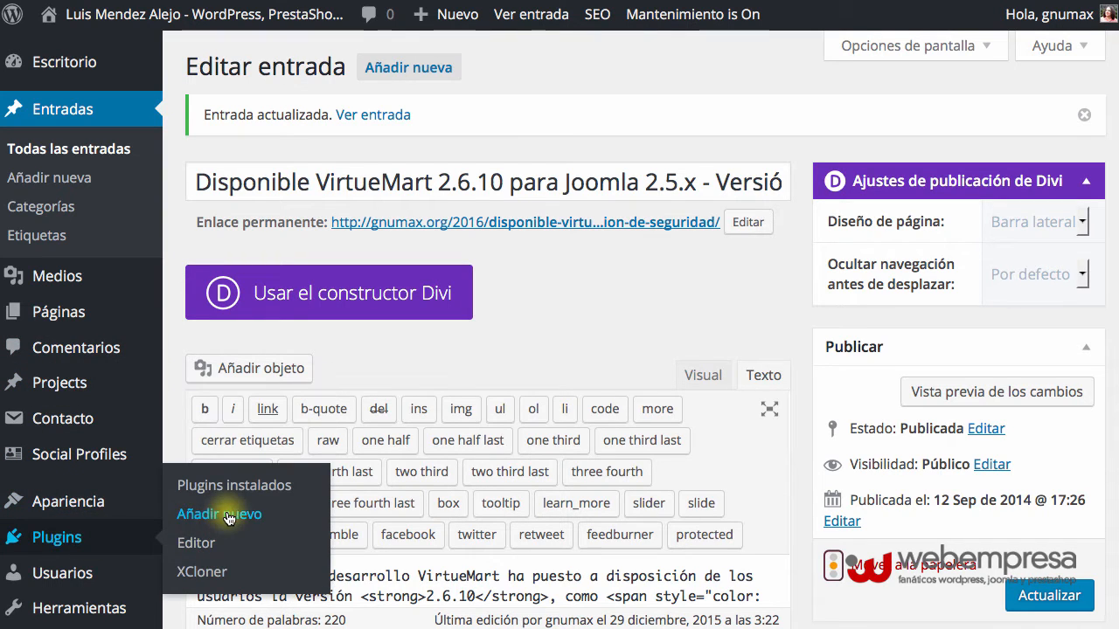
left_click(227, 517)
scroll(146, 418, "down", 2)
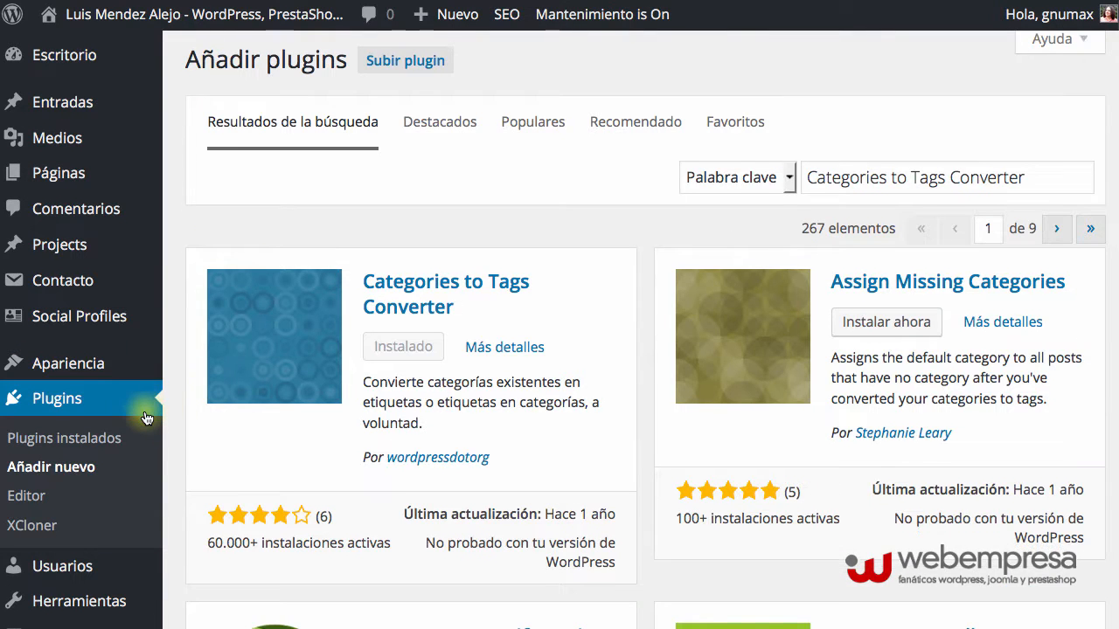
- Open the Categories and Tags Converter from the WordPress import tools
scroll(146, 417, "down", 2)
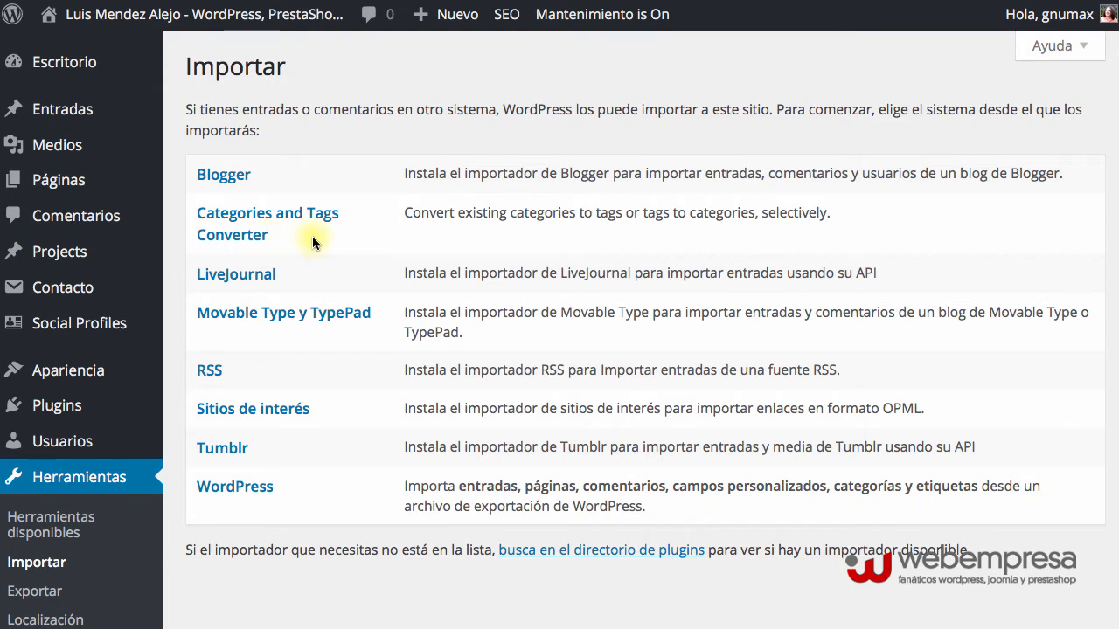
left_click(271, 221)
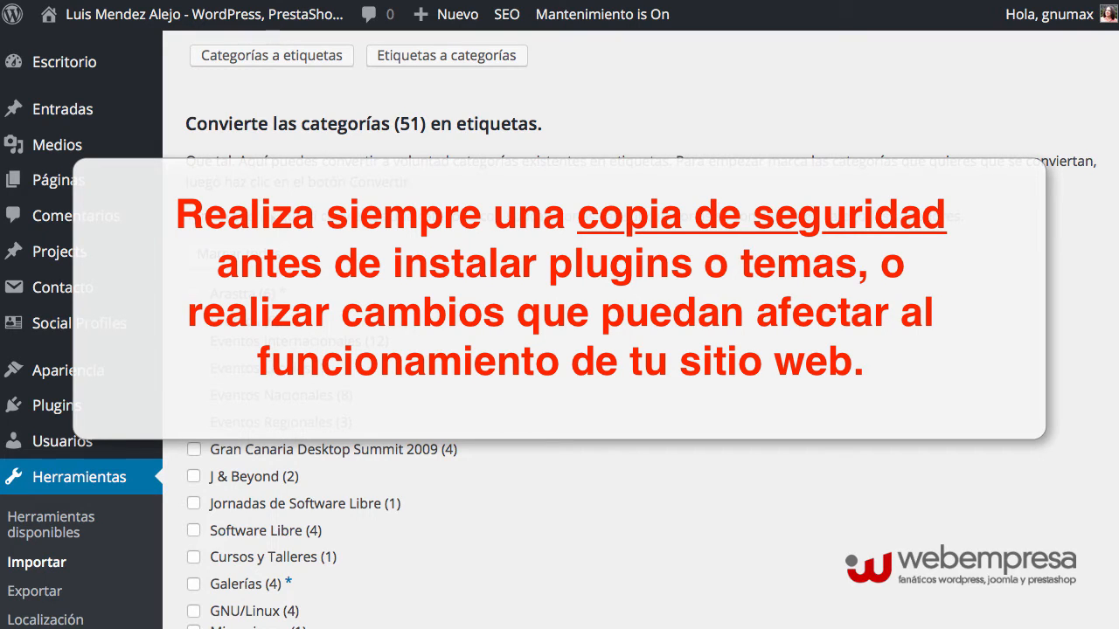
left_click(251, 259)
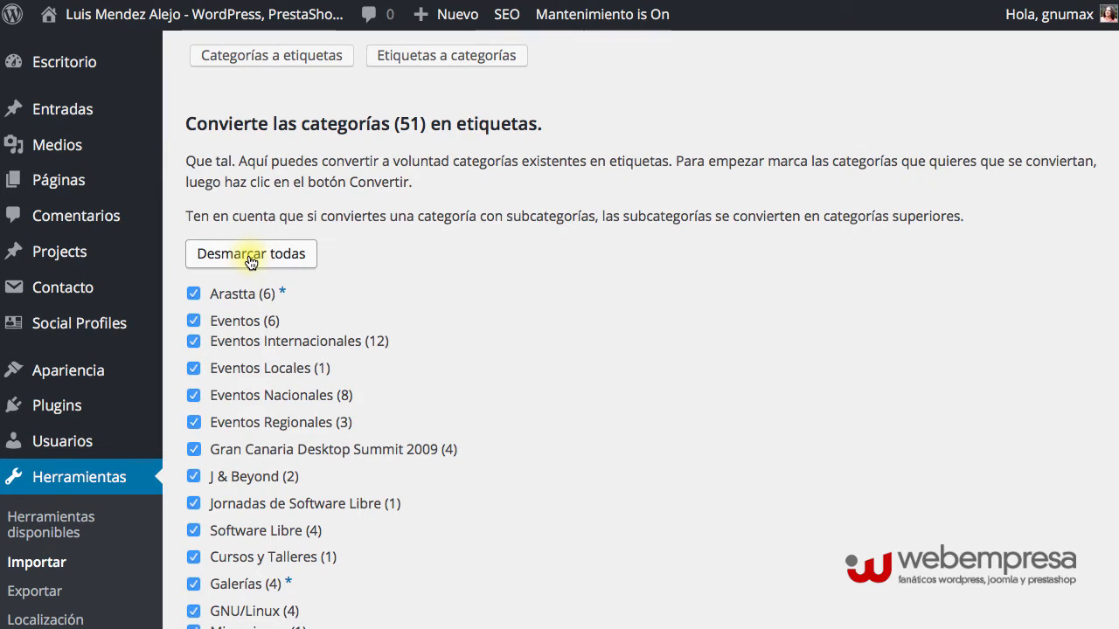
left_click(251, 260)
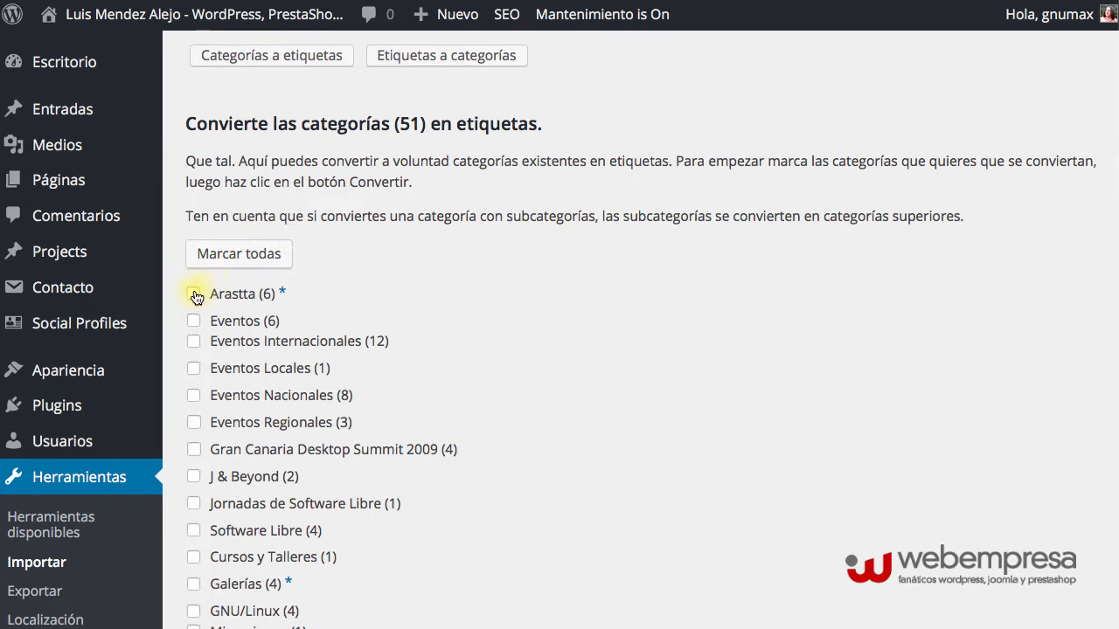
left_click(193, 294)
left_click(193, 321)
left_click(193, 341)
left_click(194, 367)
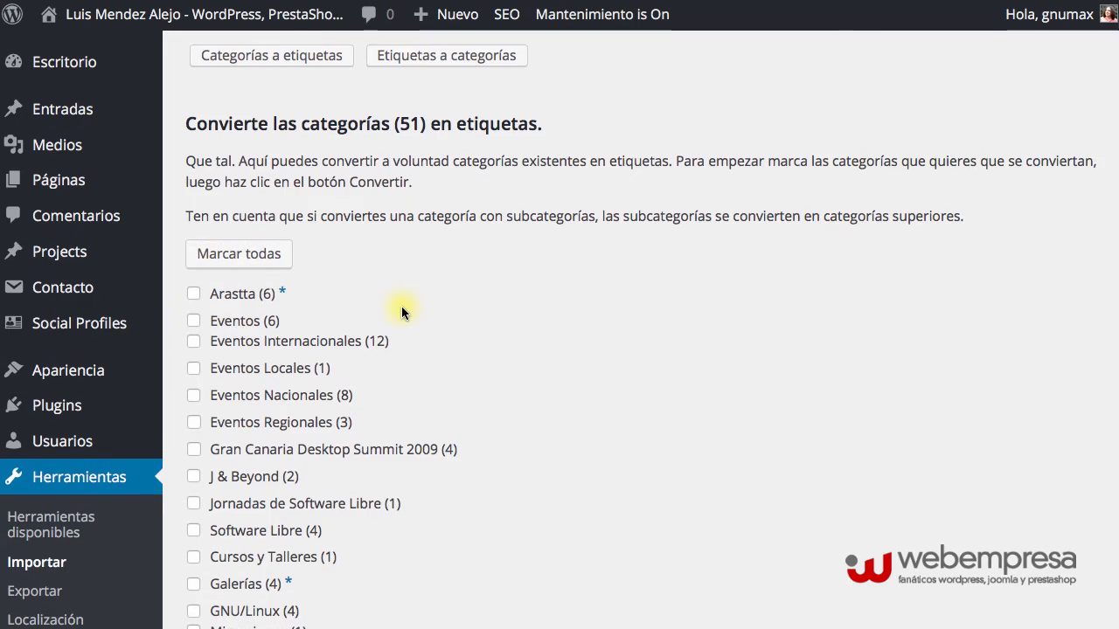
scroll(401, 312, "down", 12)
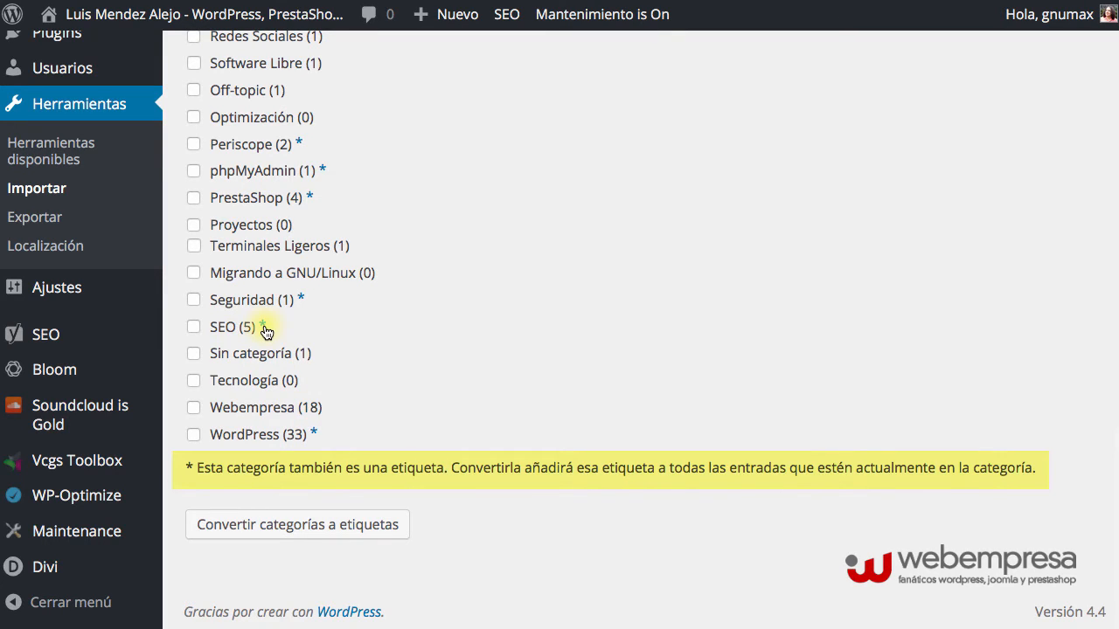
left_click(193, 327)
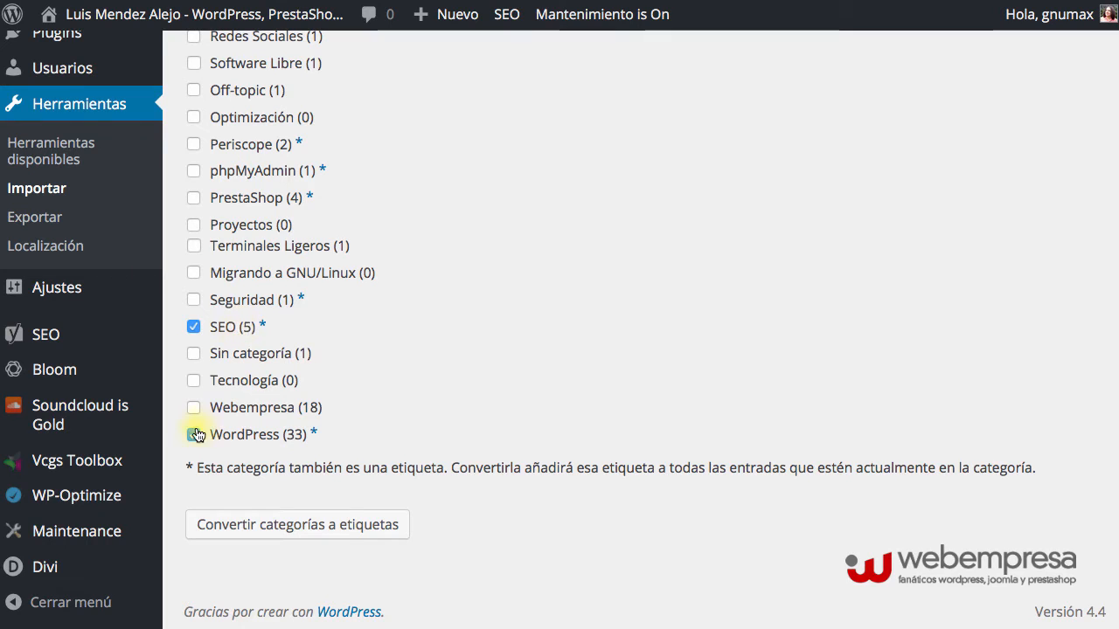
left_click(193, 326)
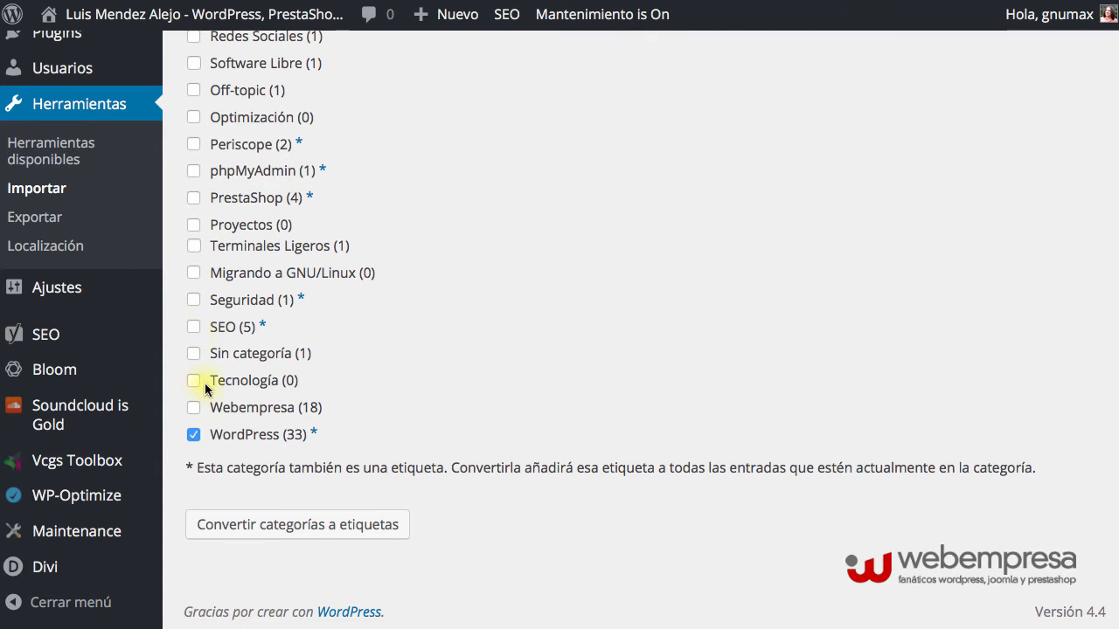
- Mark Arastta, Eventos and the categories below it through Software Libre (4) for conversion to tags
scroll(201, 367, "up", 15)
left_click(195, 308)
left_click(194, 334)
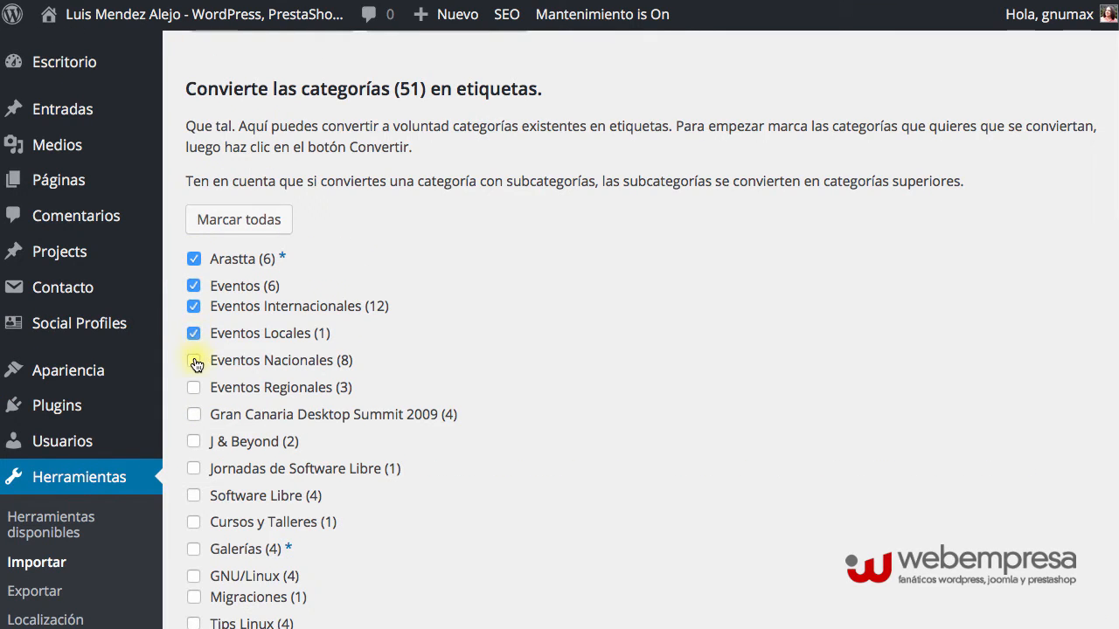
left_click(194, 362)
left_click(194, 387)
left_click(194, 414)
left_click(193, 442)
left_click(194, 468)
left_click(193, 496)
- Mark the remaining categories, leaving out Galerías, Software Libre (0), Joomla! (12), Optimización, PrestaShop, Seguridad, SEO, Sin categoría and WordPress
scroll(197, 525, "down", 2)
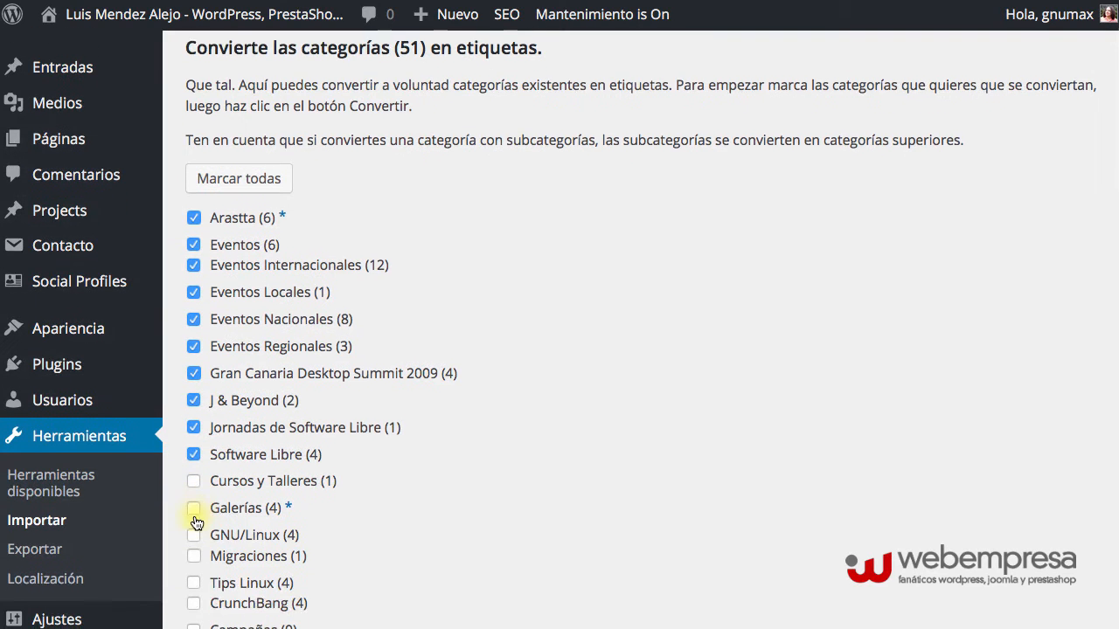
scroll(234, 440, "down", 1)
scroll(391, 437, "down", 4)
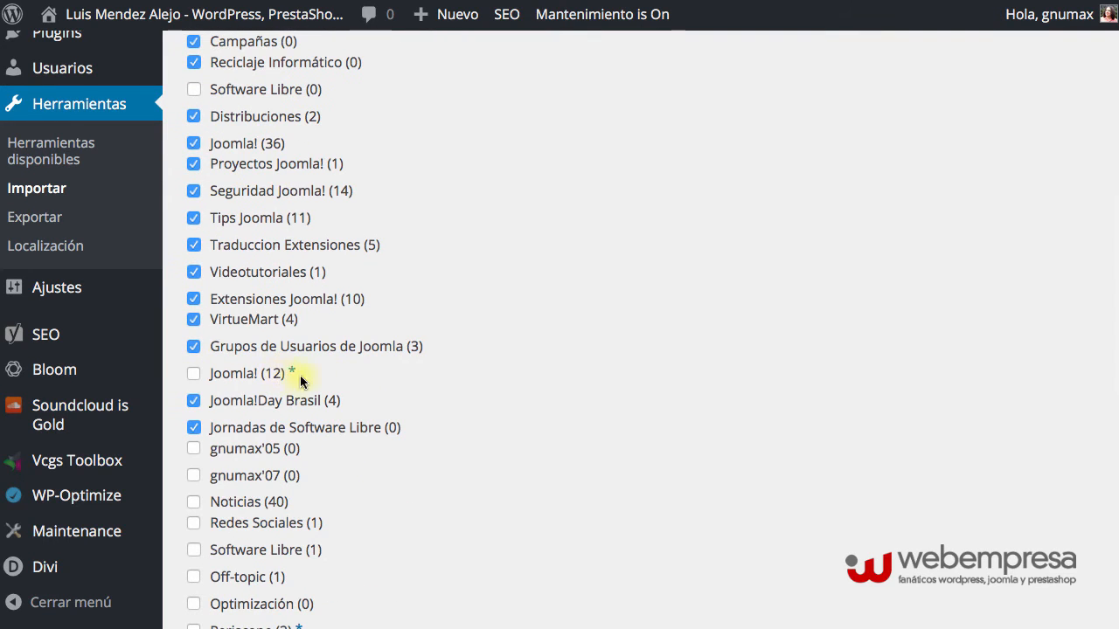
scroll(294, 376, "up", 10)
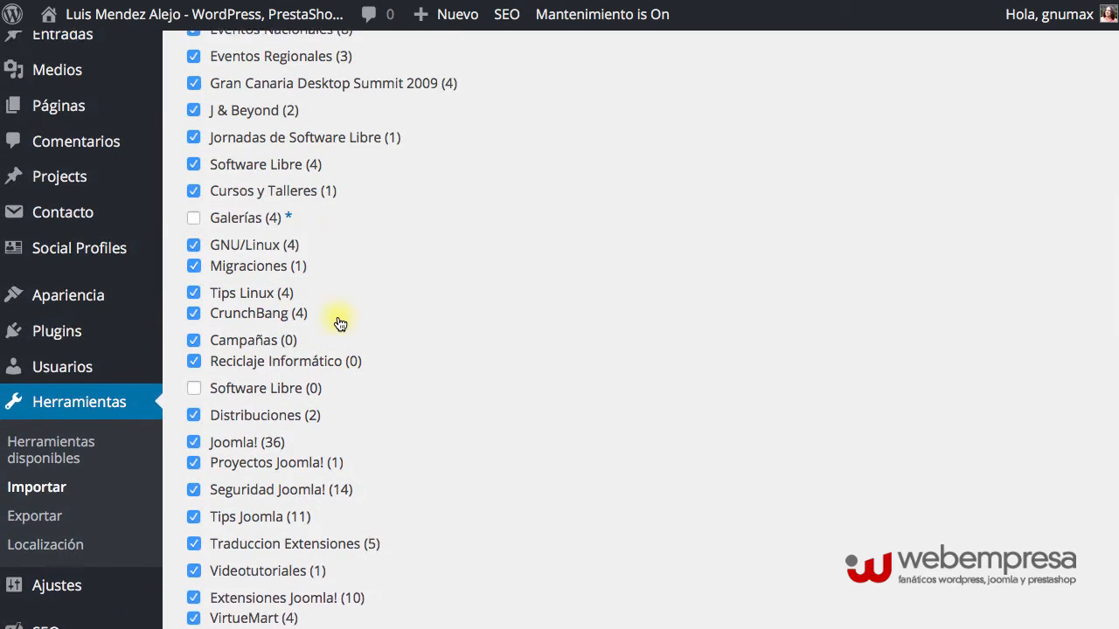
scroll(299, 281, "down", 10)
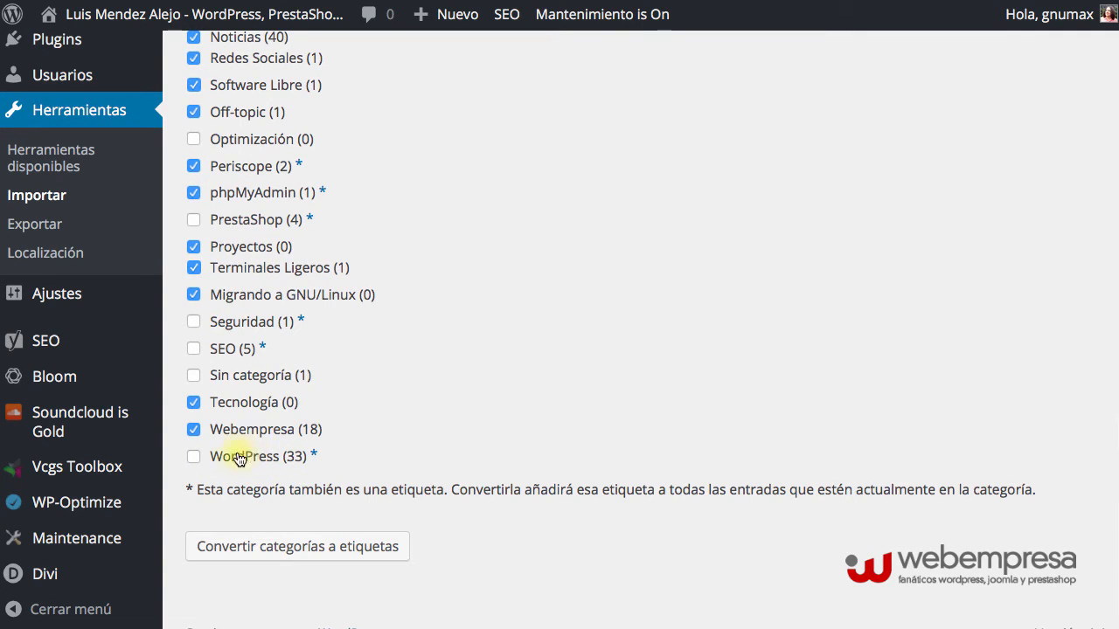
- Check the whole category selection and convert the marked categories to tags
scroll(332, 292, "up", 10)
scroll(326, 300, "up", 4)
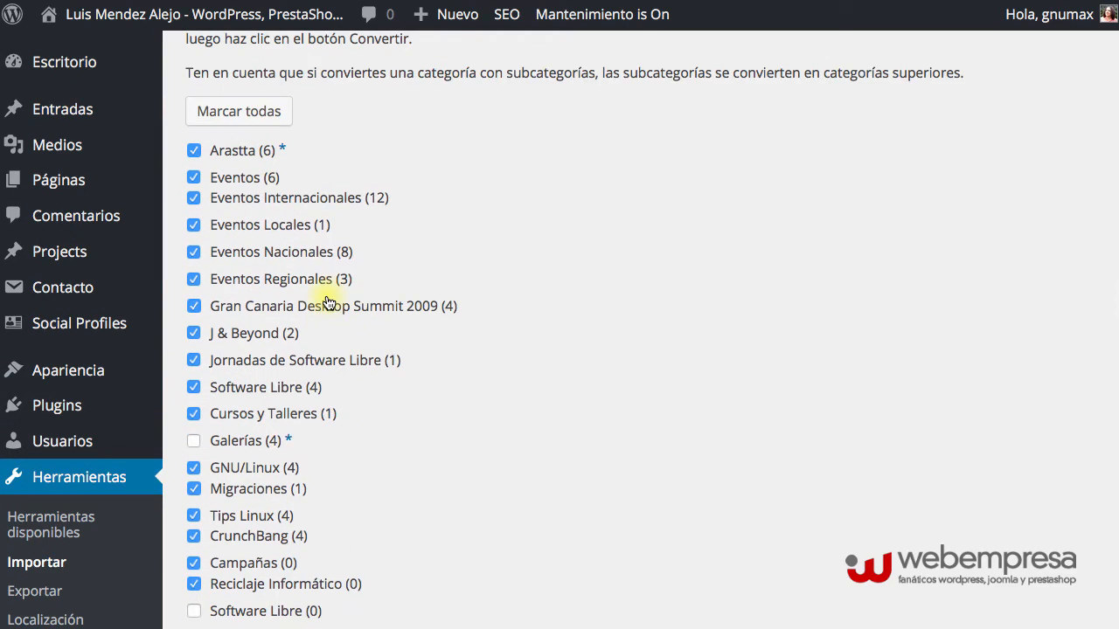
scroll(308, 319, "down", 3)
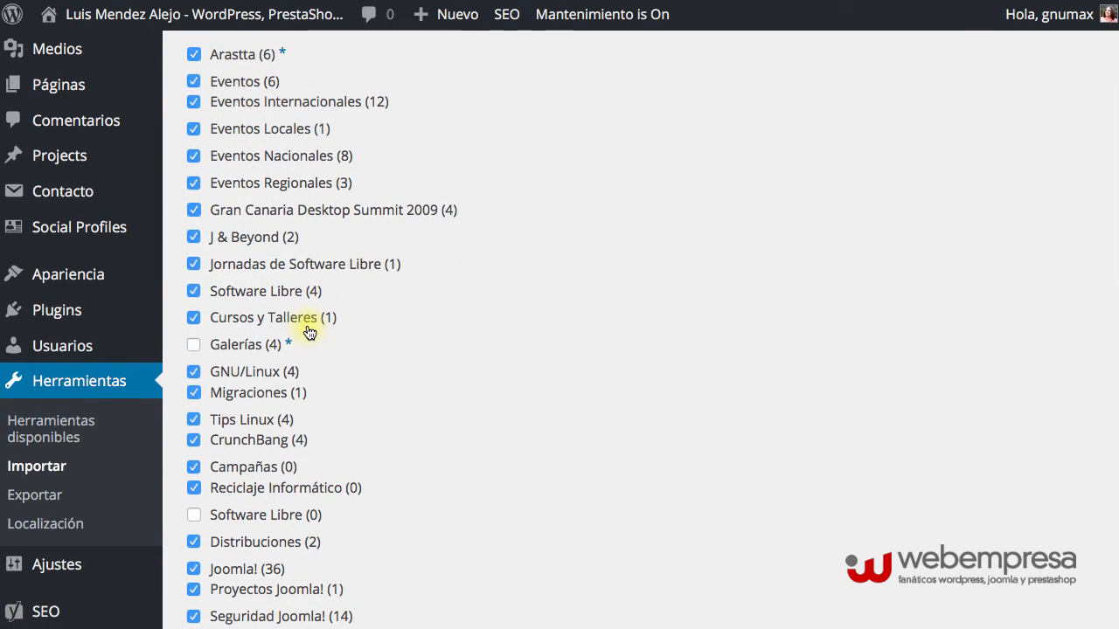
scroll(309, 325, "down", 15)
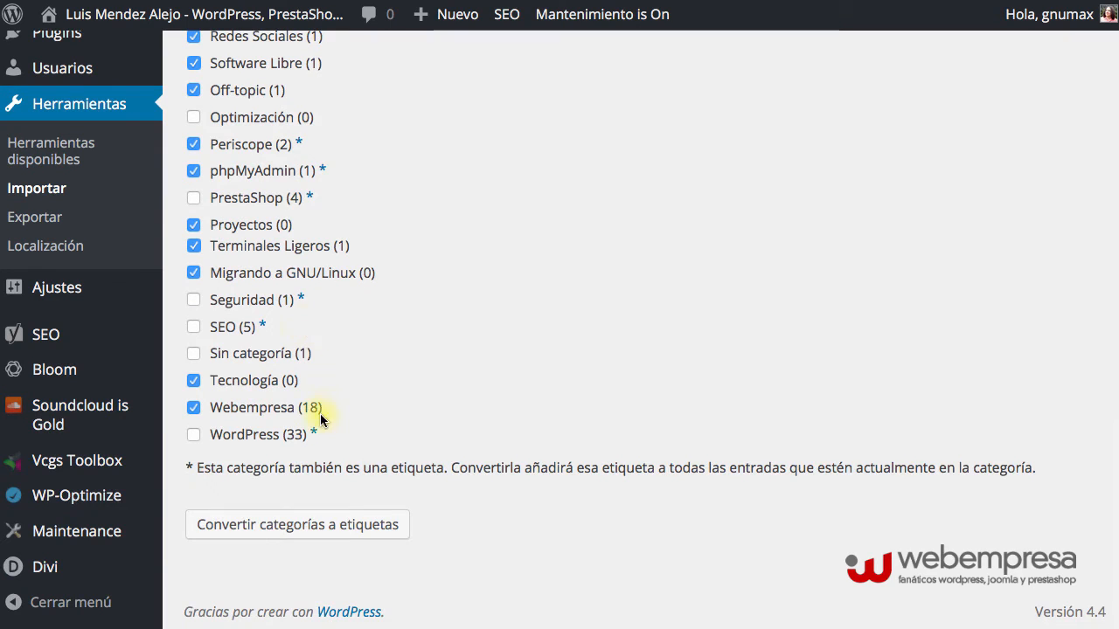
left_click(298, 527)
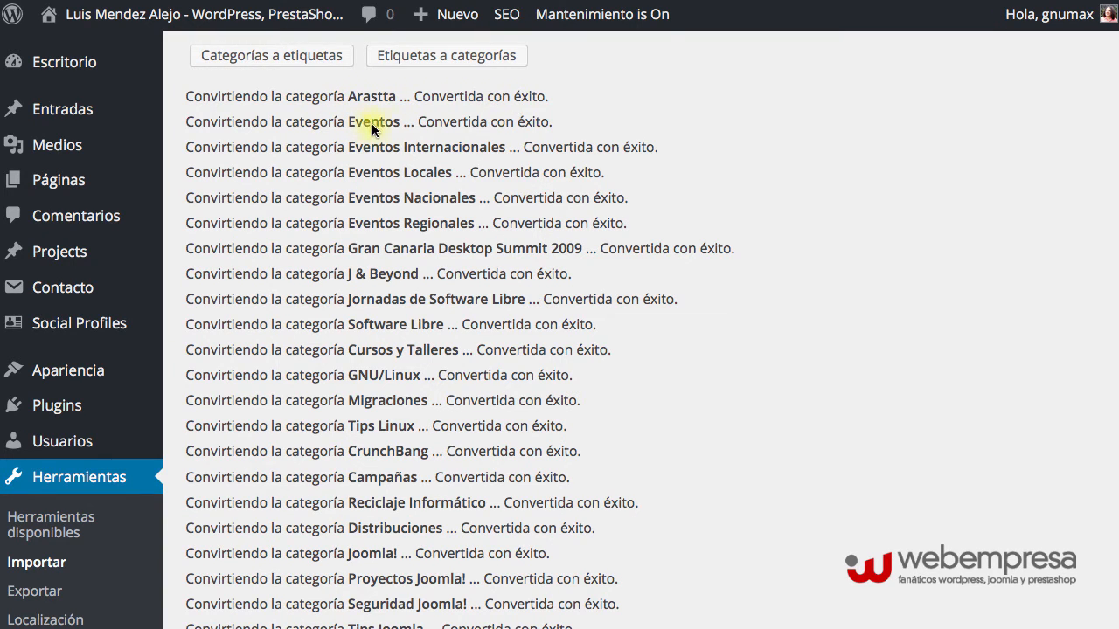
- Review the category conversion results and the RedirectMatch 301 example for category URLs in the text editor
scroll(325, 214, "down", 5)
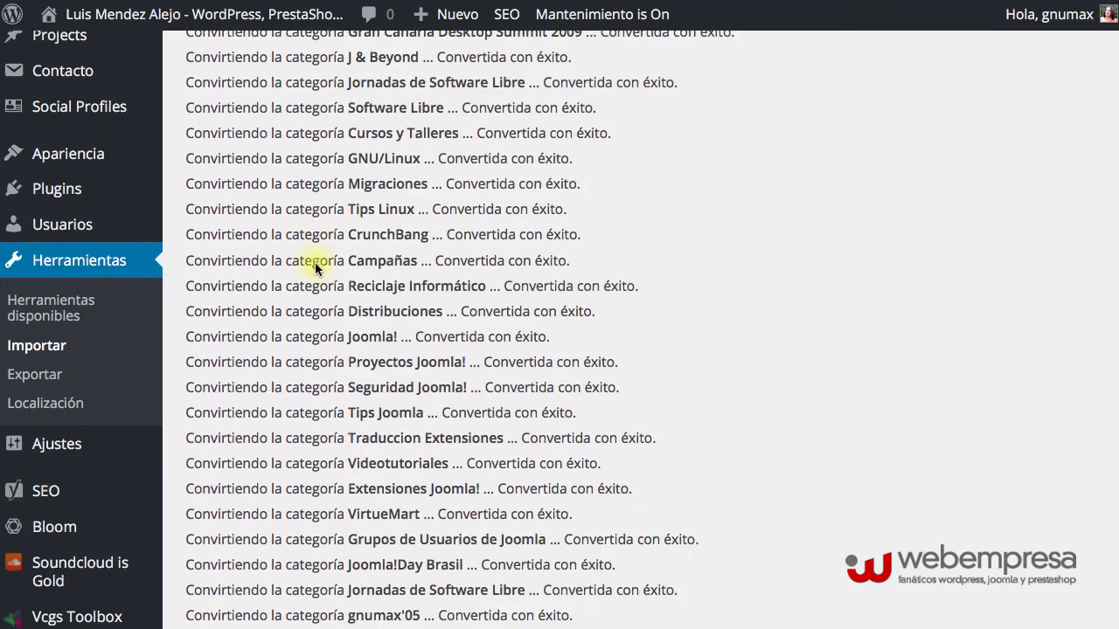
scroll(315, 267, "down", 9)
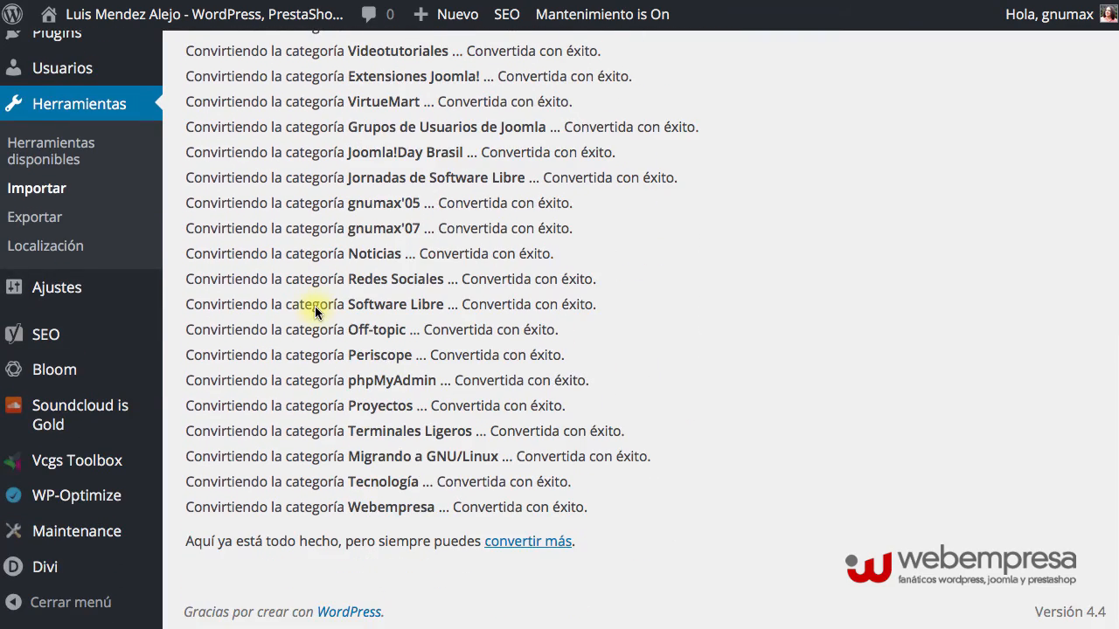
scroll(315, 306, "up", 14)
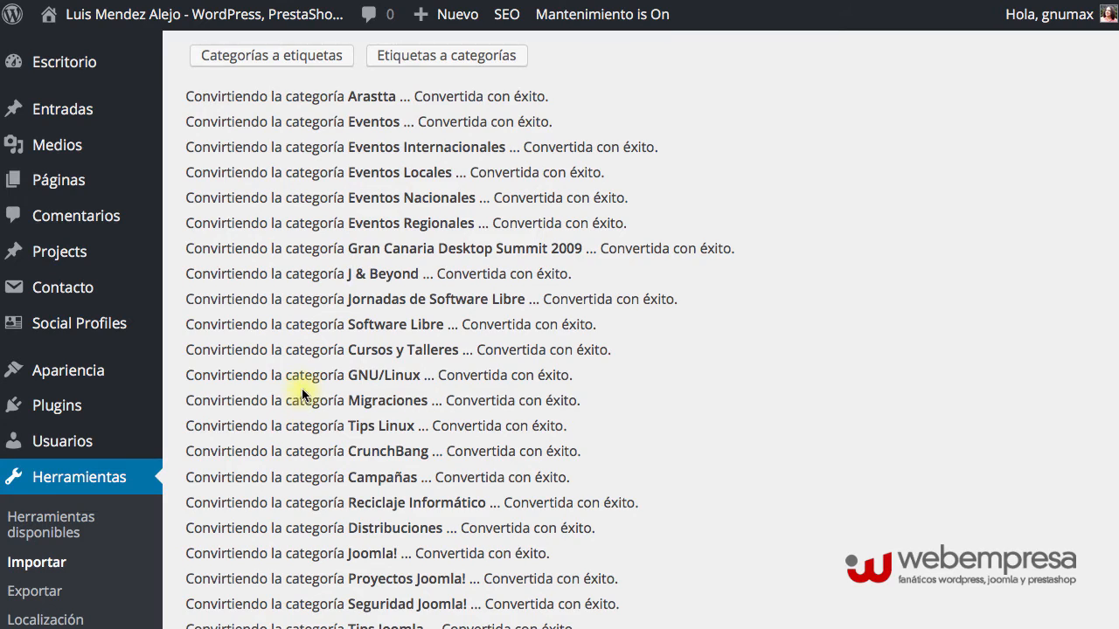
scroll(304, 395, "down", 12)
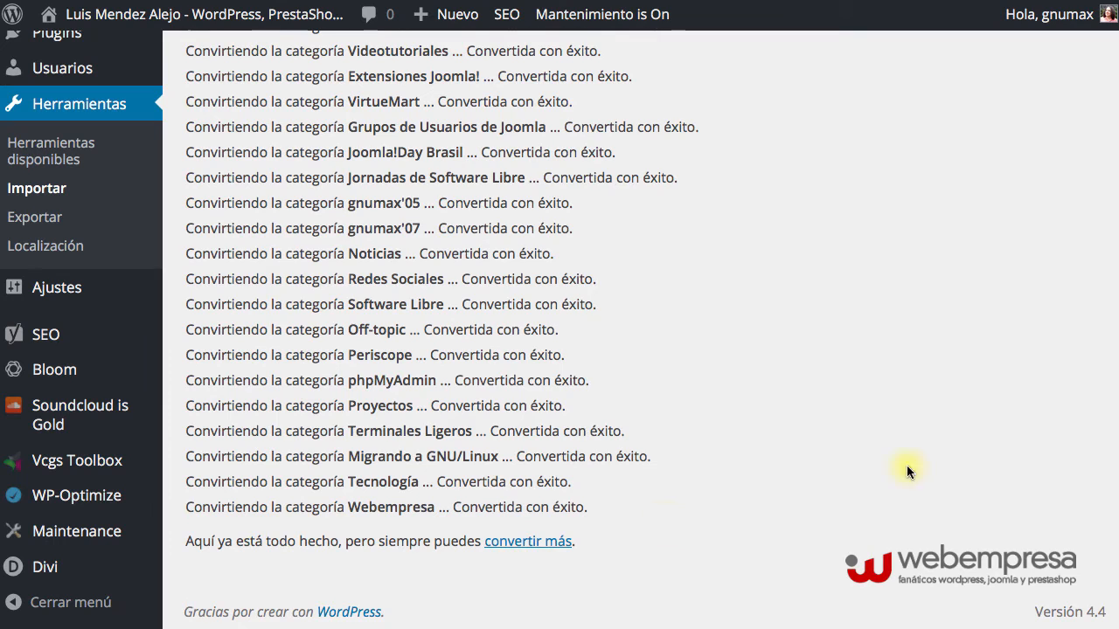
left_click(1116, 410)
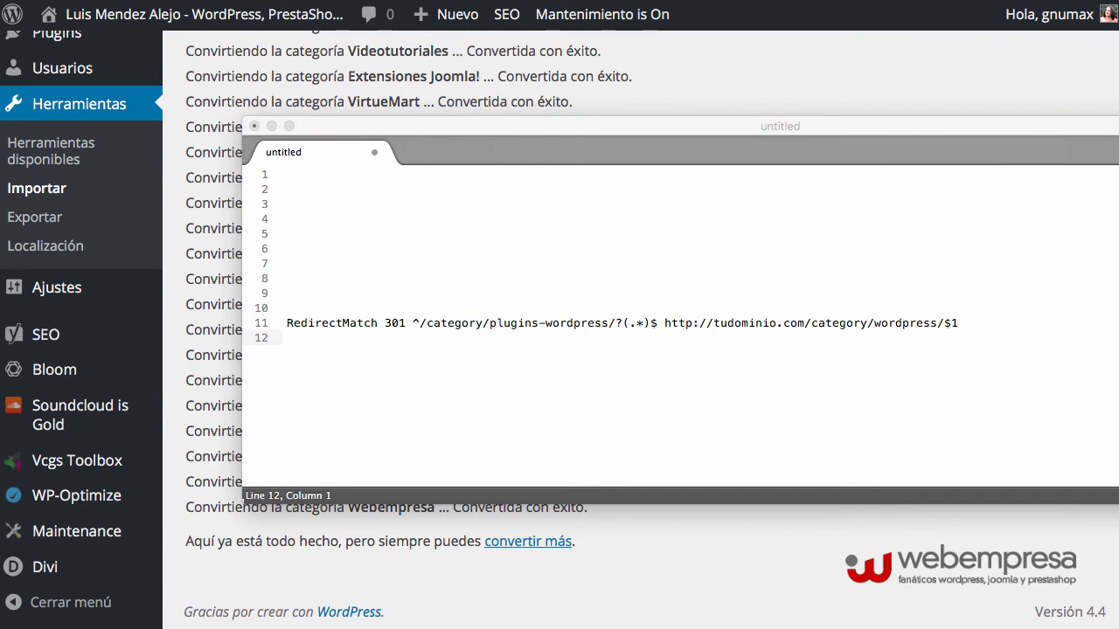
left_click(1043, 90)
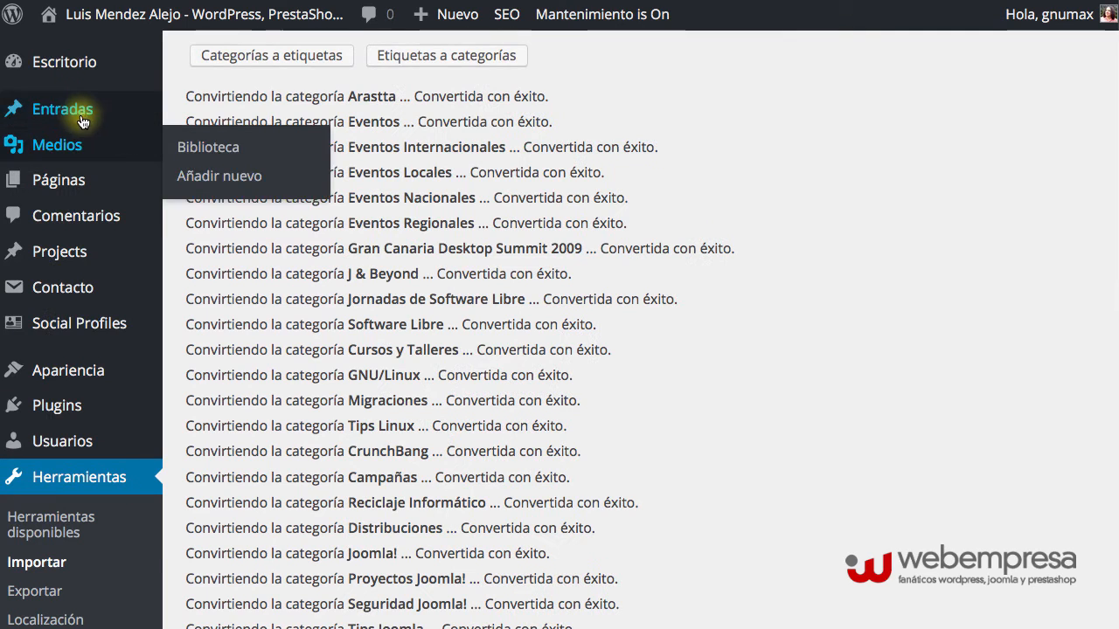
- Open the post categories page and examine which categories remain in the list
mouse_move(77, 119)
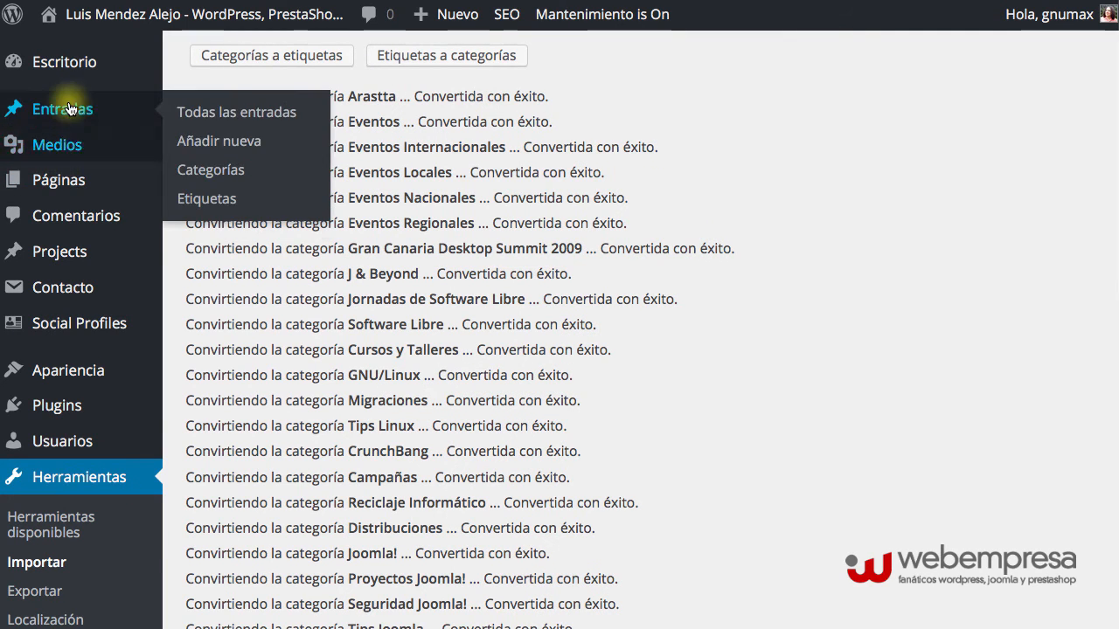
left_click(197, 168)
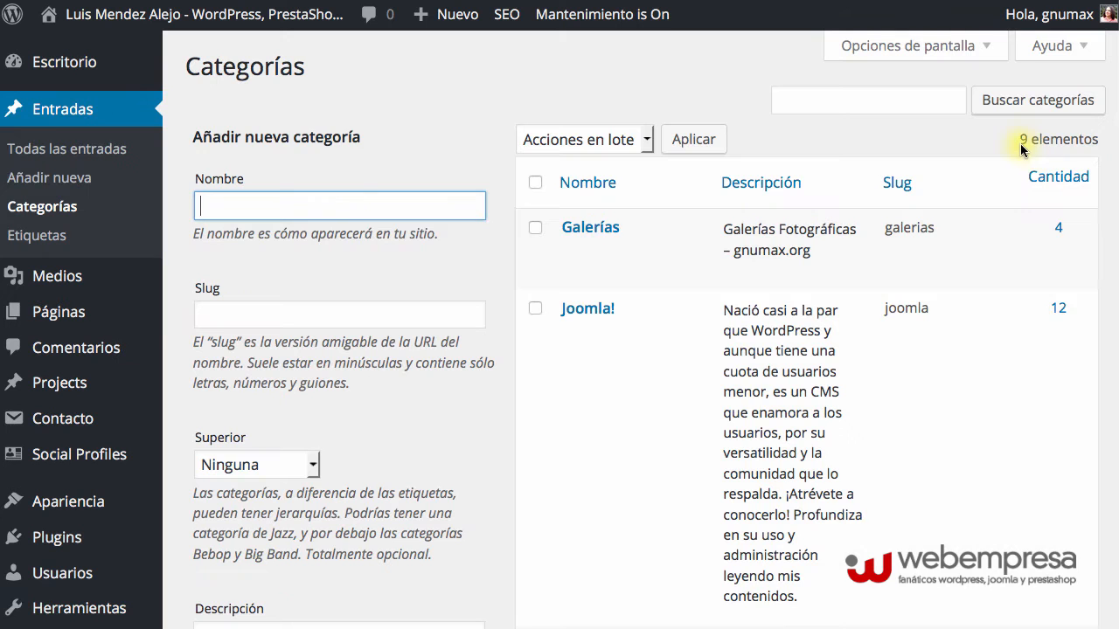
left_click(1017, 144)
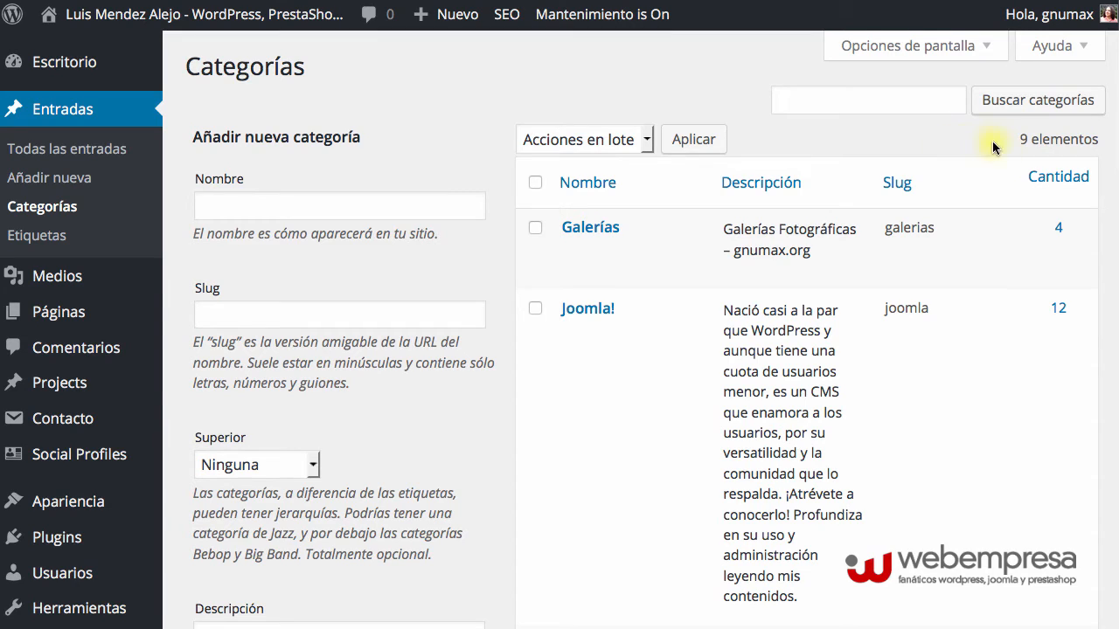
mouse_move(717, 212)
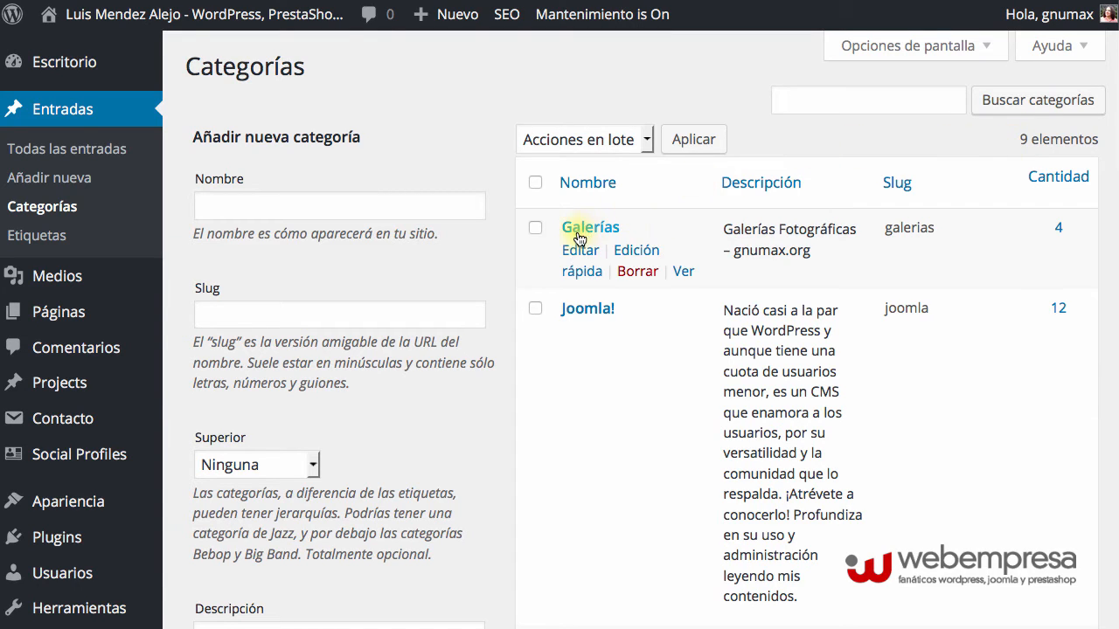
scroll(629, 215, "down", 3)
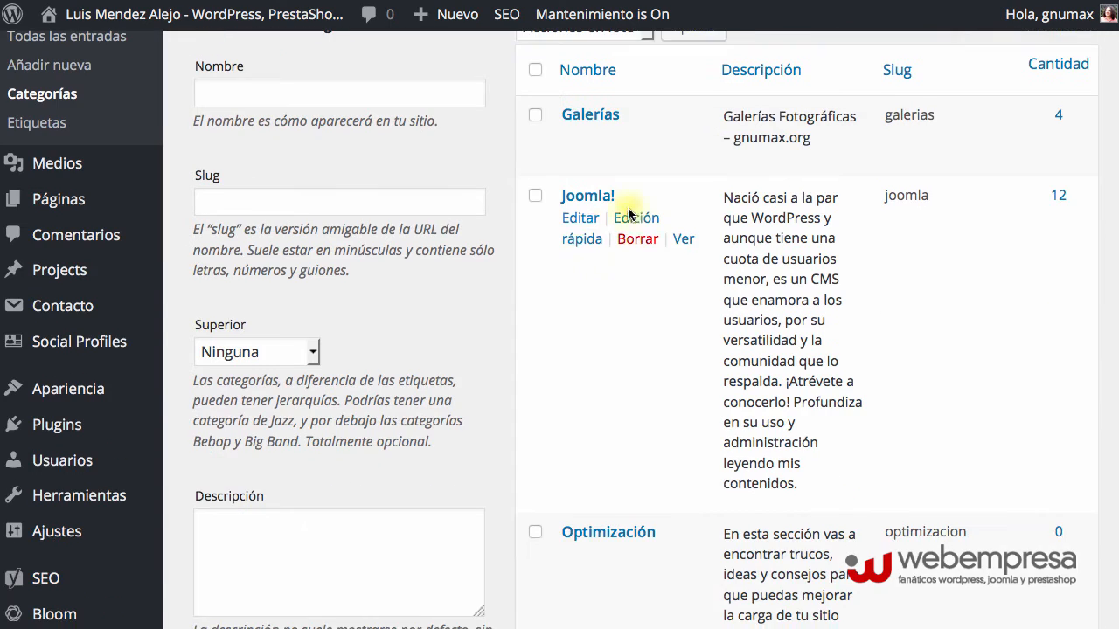
scroll(656, 397, "down", 5)
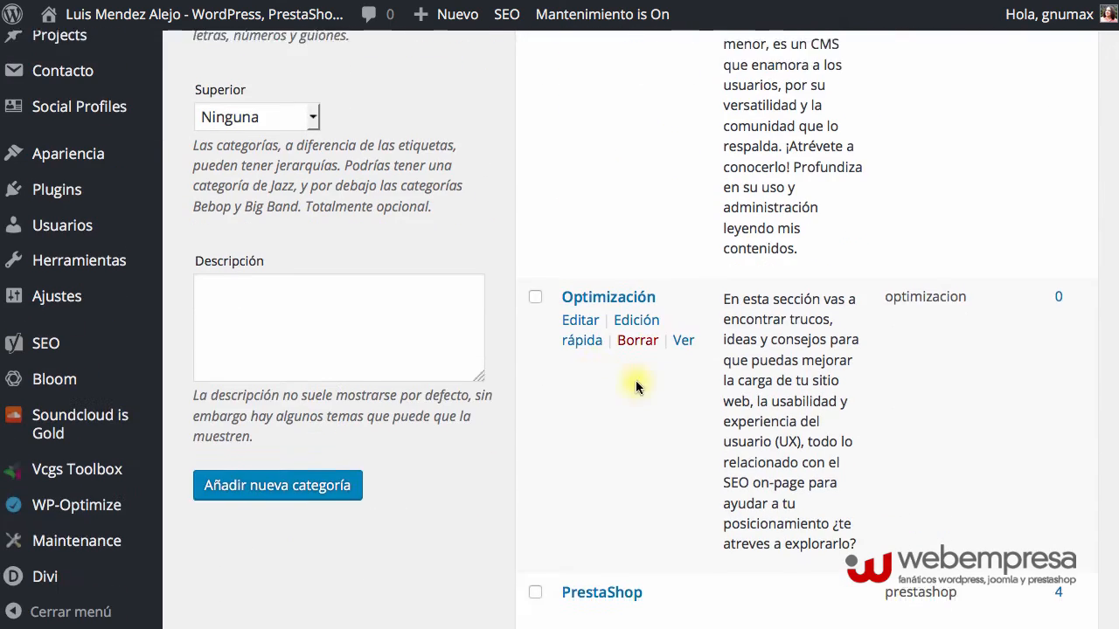
scroll(674, 425, "down", 4)
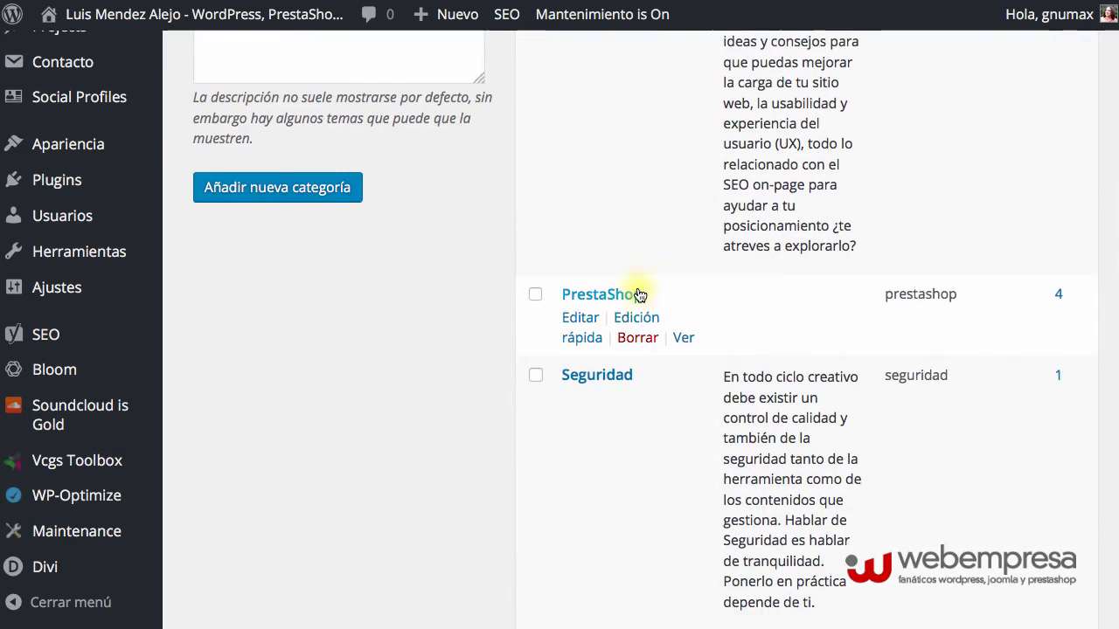
scroll(597, 400, "down", 4)
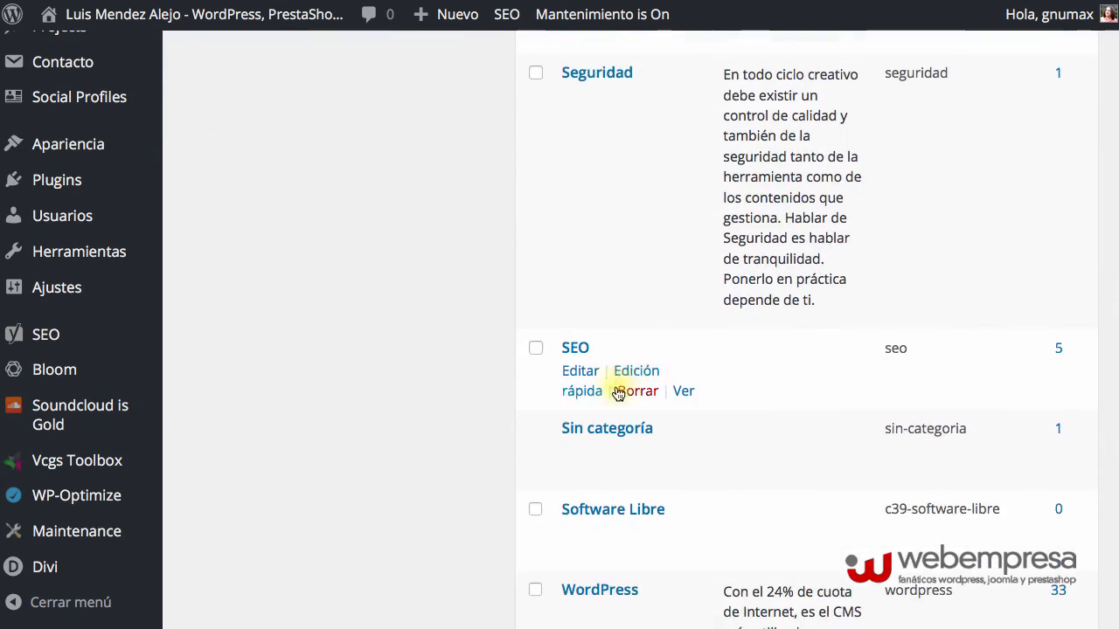
scroll(646, 463, "down", 3)
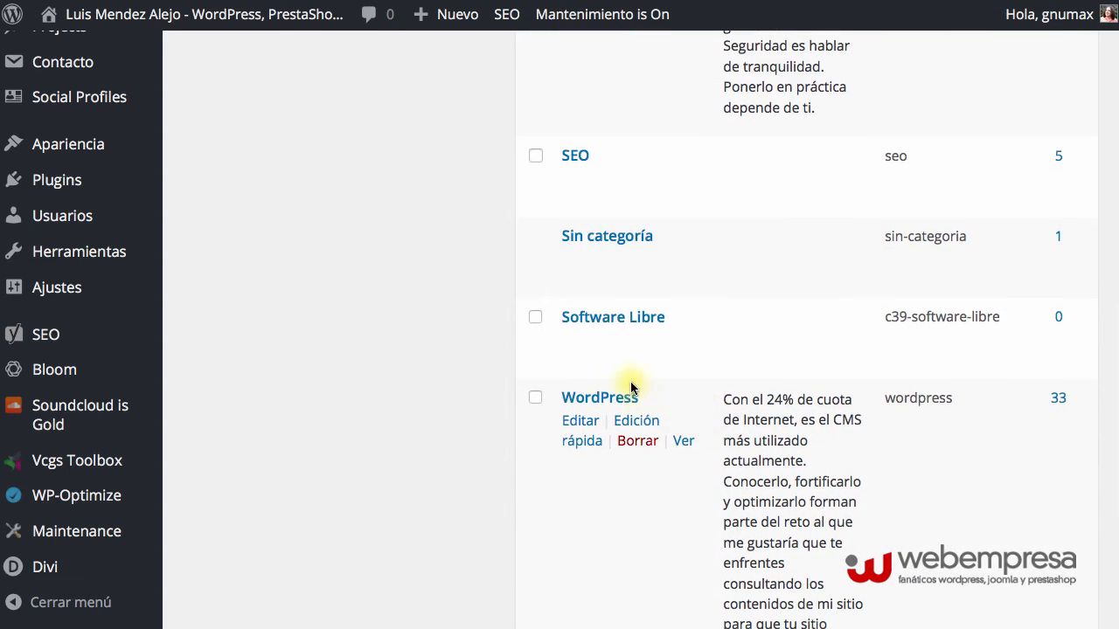
scroll(638, 402, "down", 2)
scroll(655, 367, "up", 3)
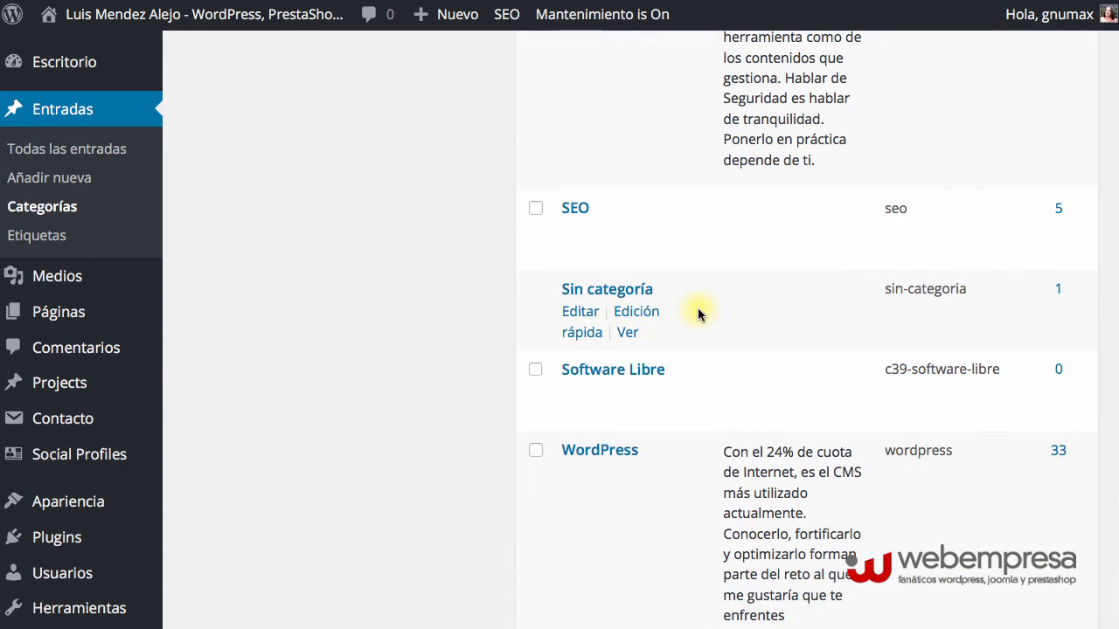
- Open the list of all posts and examine the categories and tags assigned to each post
scroll(698, 307, "up", 15)
left_click(95, 151)
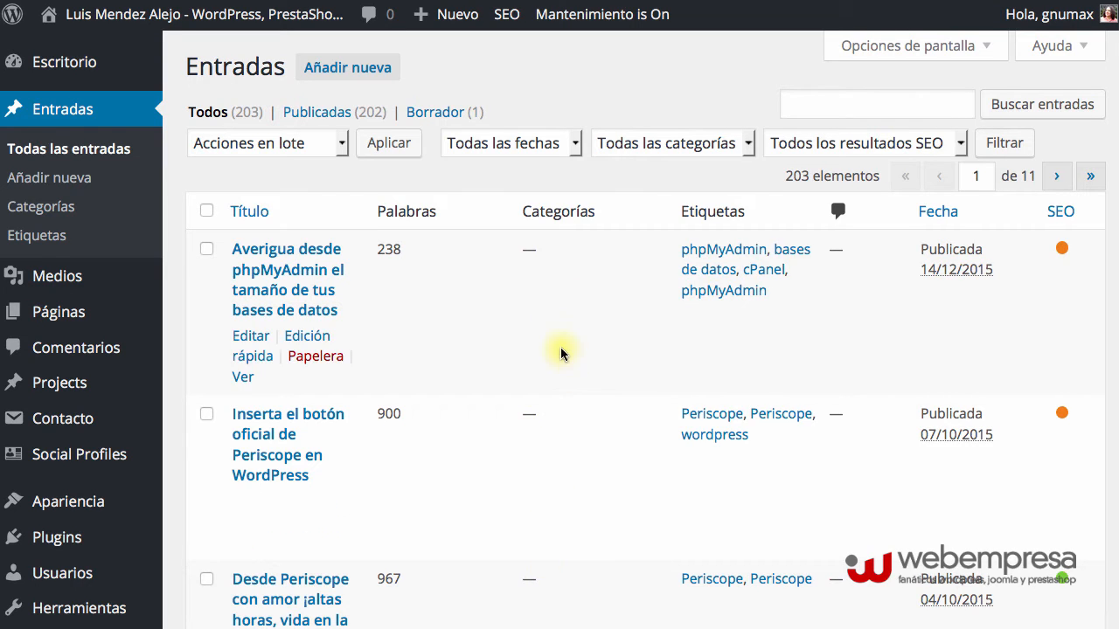
scroll(551, 472, "down", 1)
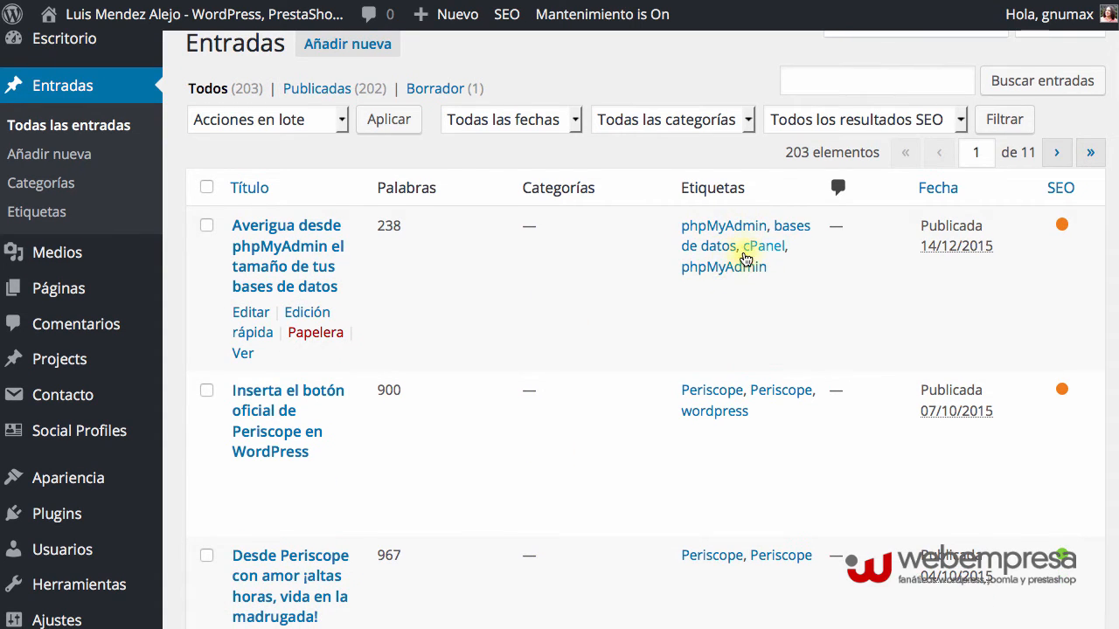
scroll(731, 351, "down", 3)
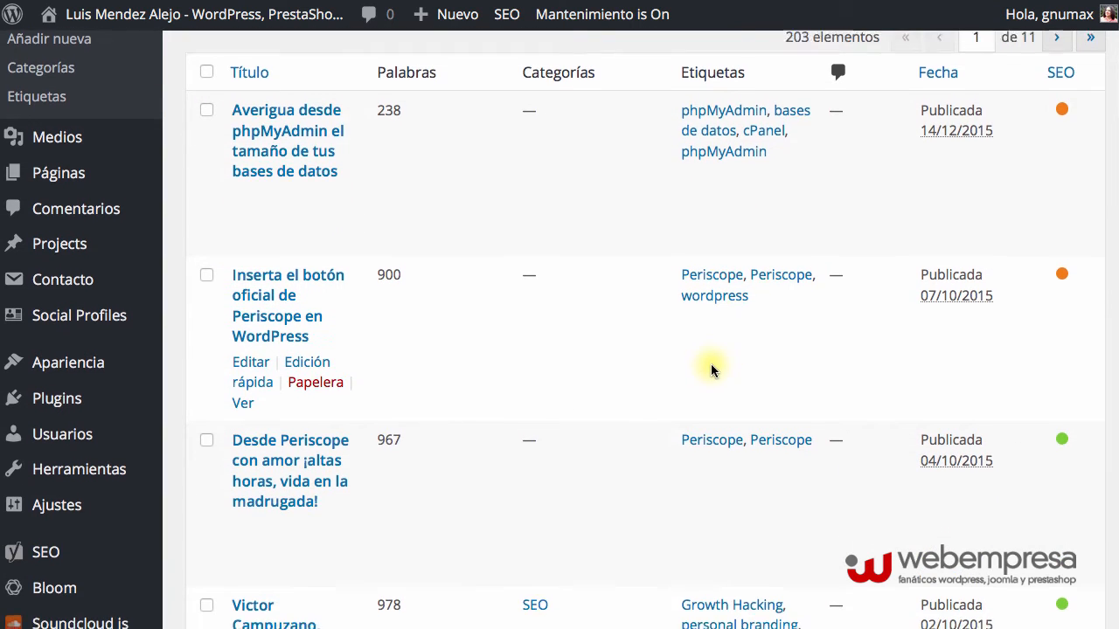
scroll(710, 363, "down", 5)
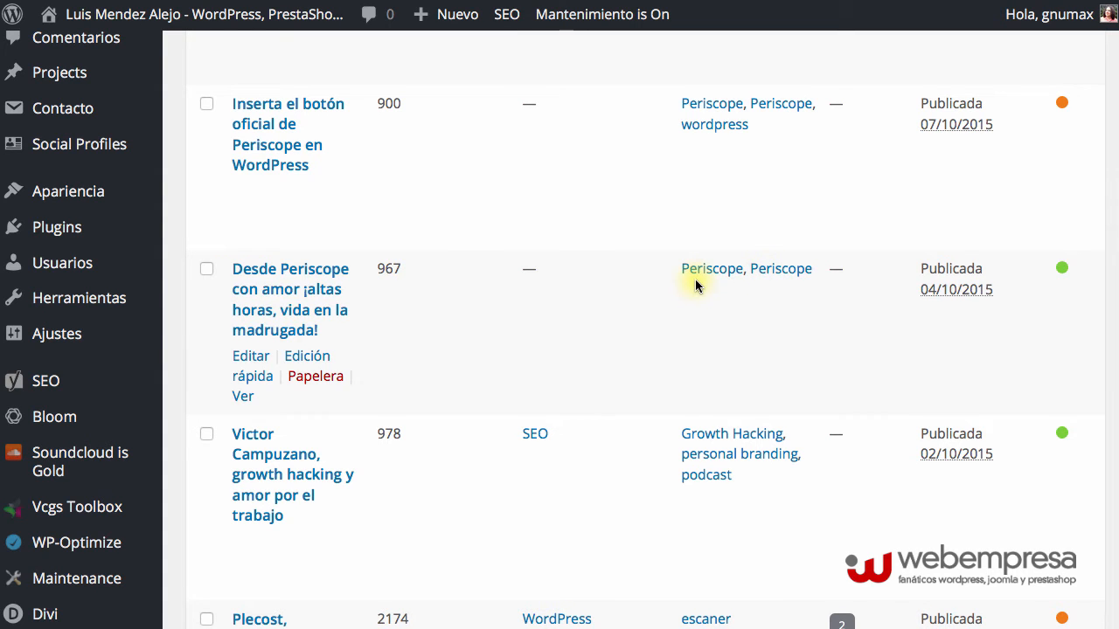
- Open the post about checking database sizes from phpMyAdmin, add the new category Hosting to it and update the post
scroll(437, 354, "down", 2)
scroll(437, 358, "up", 6)
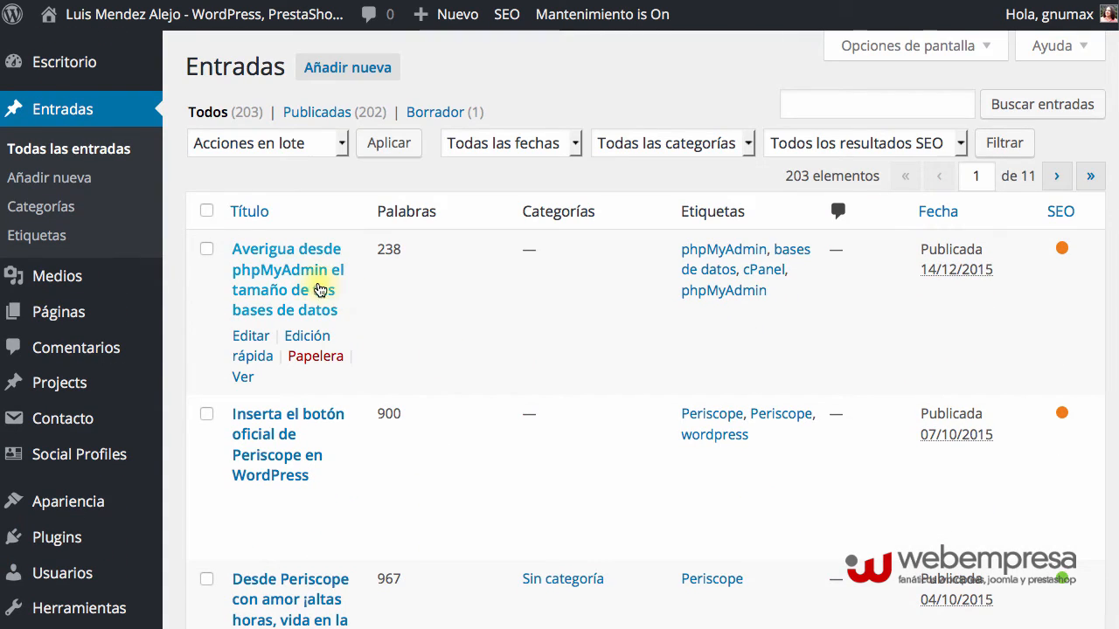
left_click(308, 276)
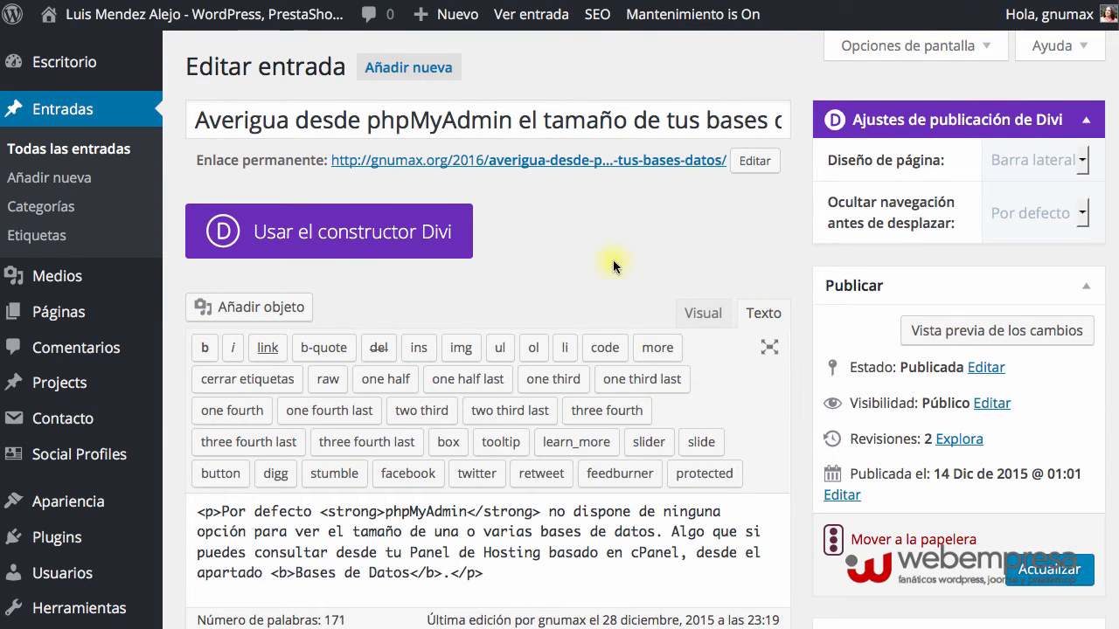
scroll(865, 332, "down", 6)
scroll(850, 378, "down", 2)
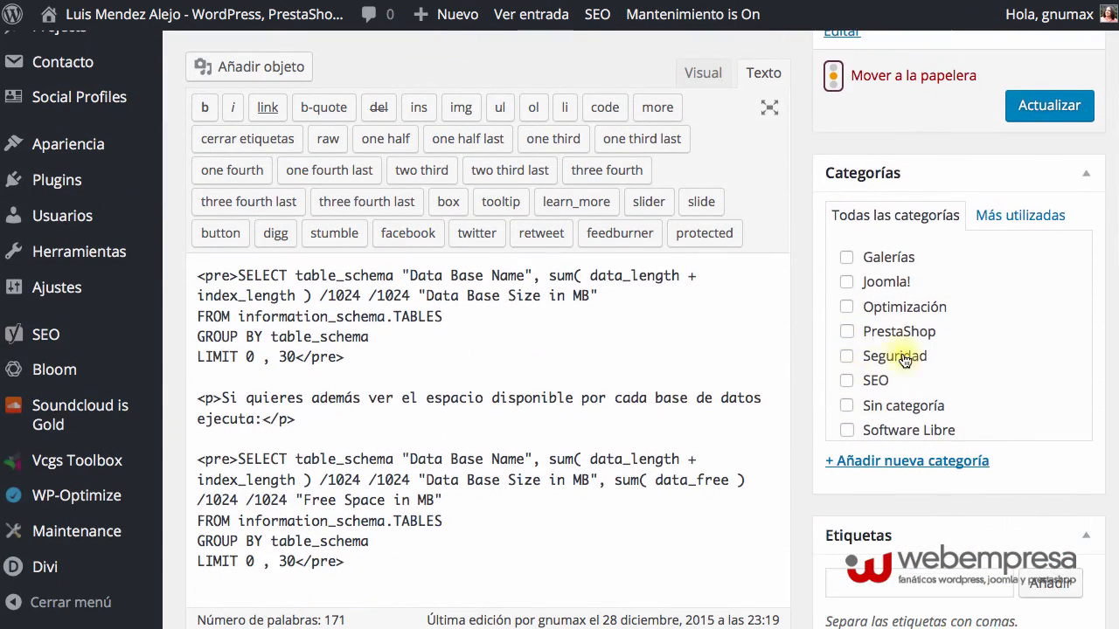
scroll(846, 385, "up", 3)
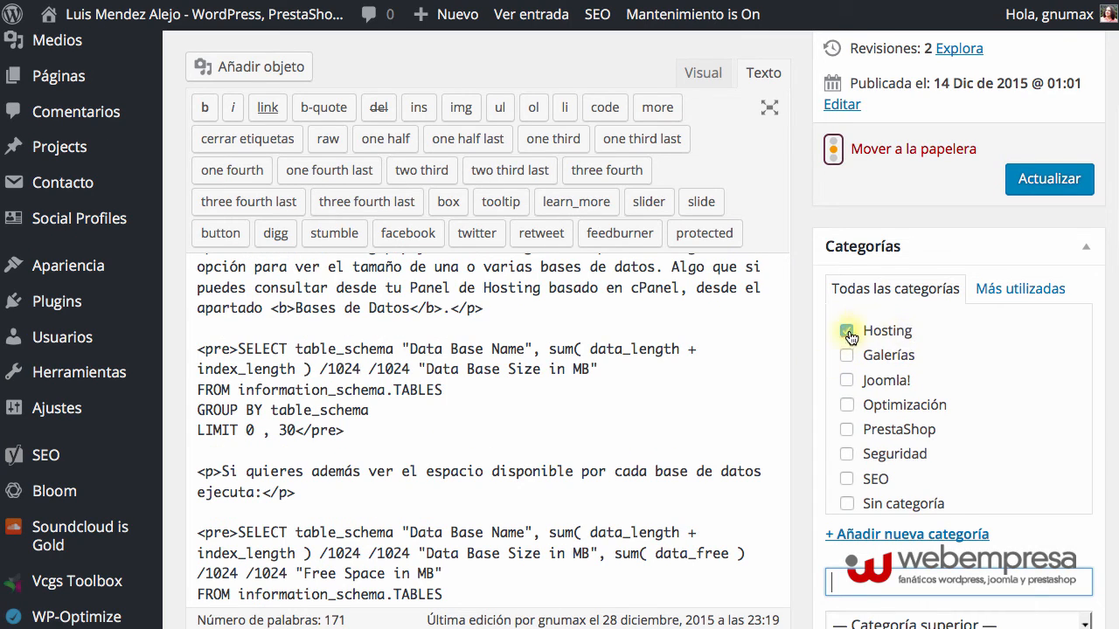
left_click(1021, 180)
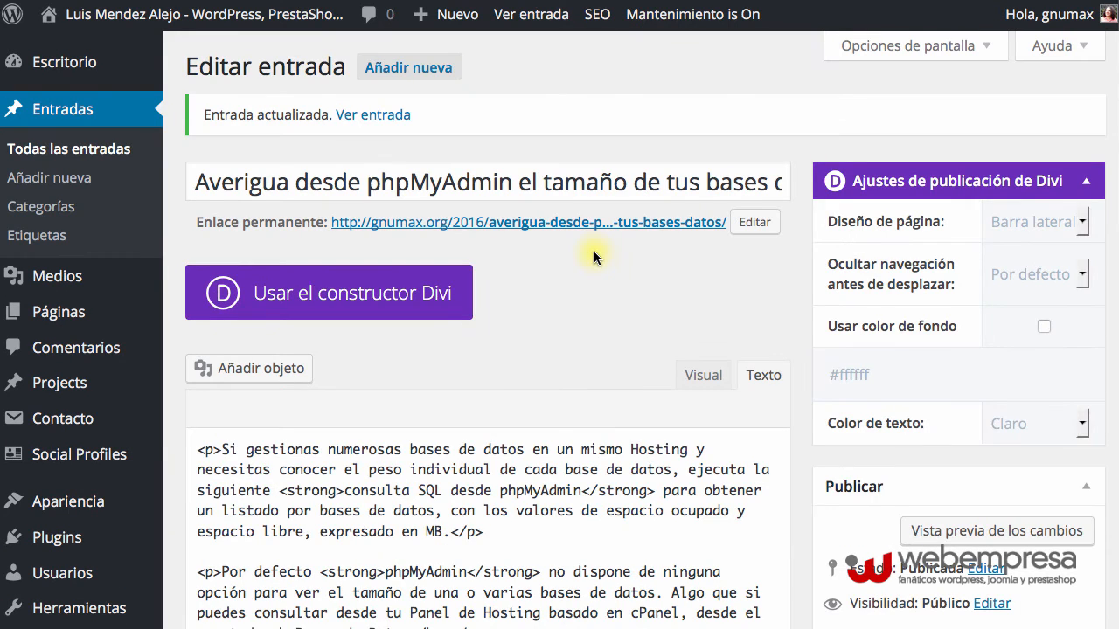
scroll(587, 271, "down", 1)
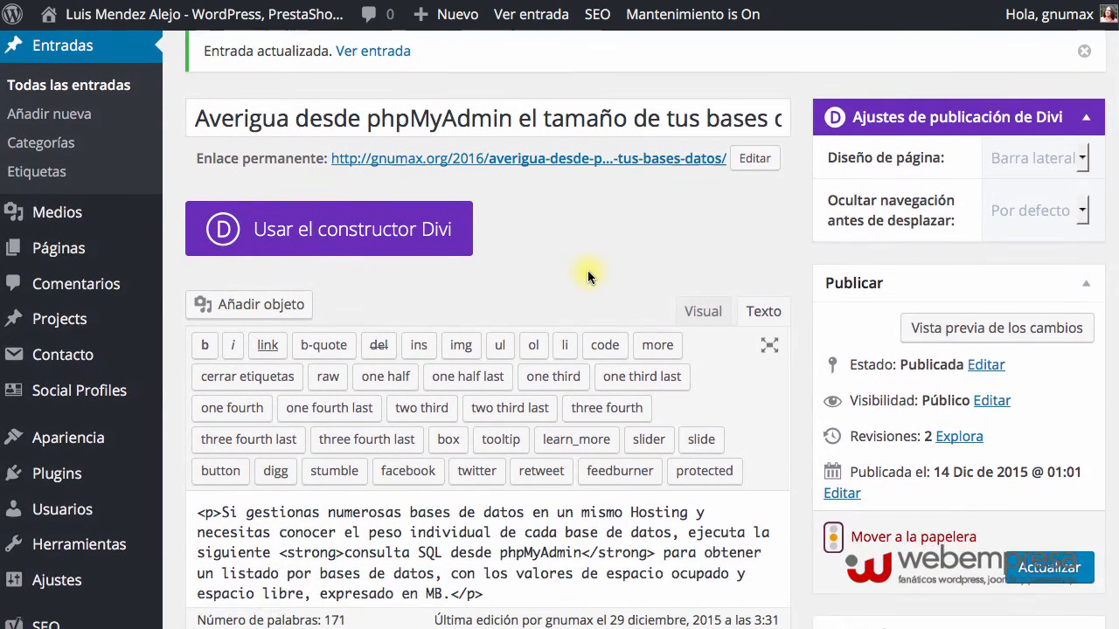
scroll(588, 276, "up", 1)
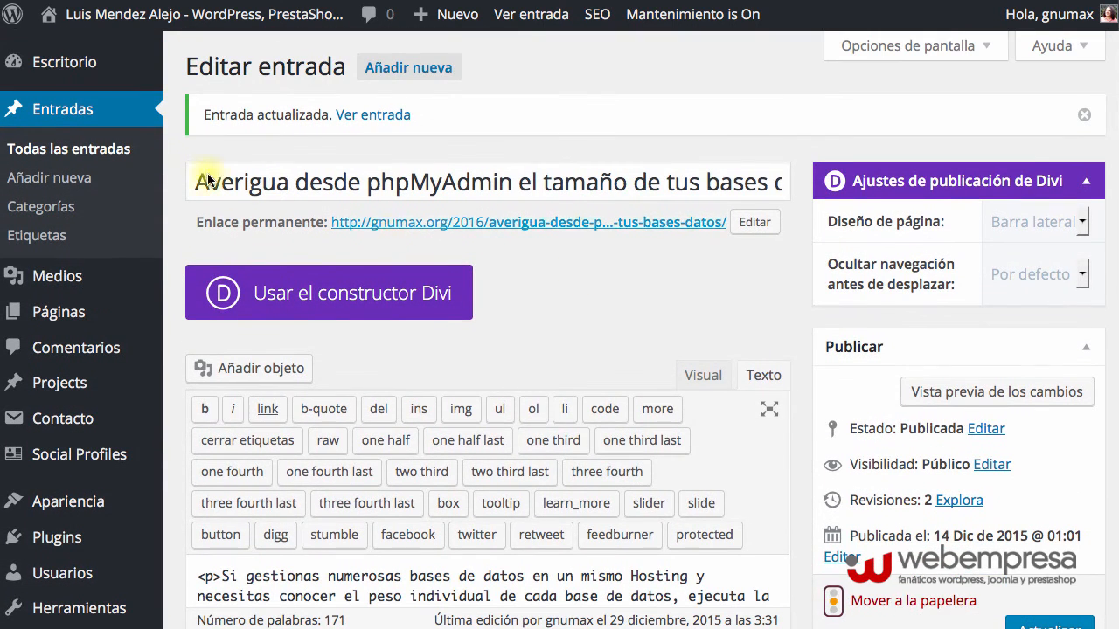
- Open the post categories page and review the complete category list with its post counts
left_click(53, 208)
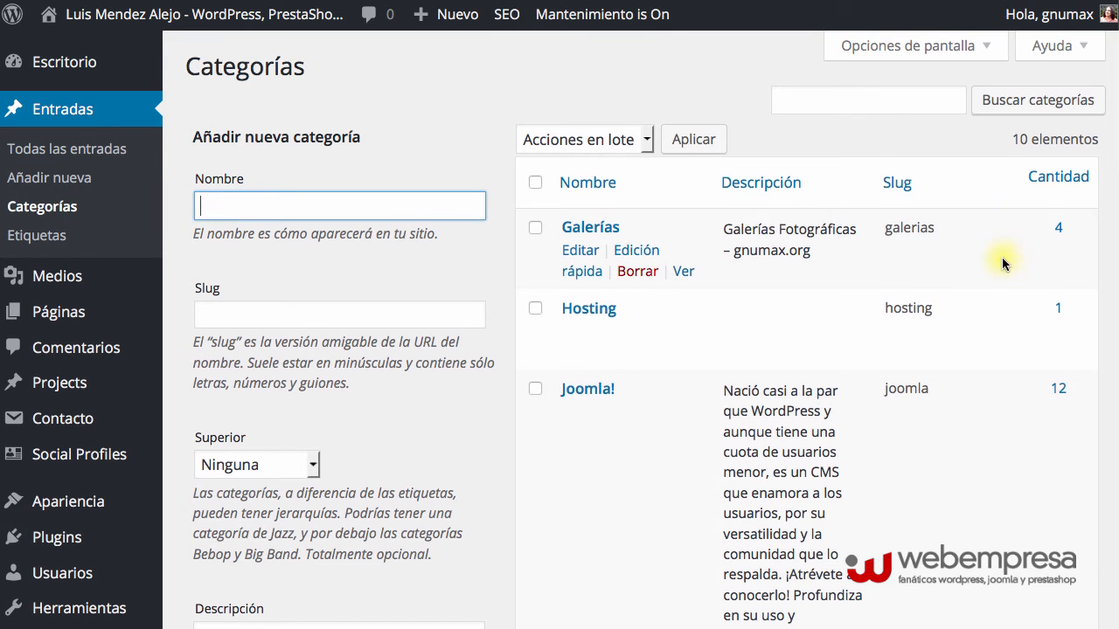
scroll(1001, 257, "down", 3)
scroll(977, 274, "down", 15)
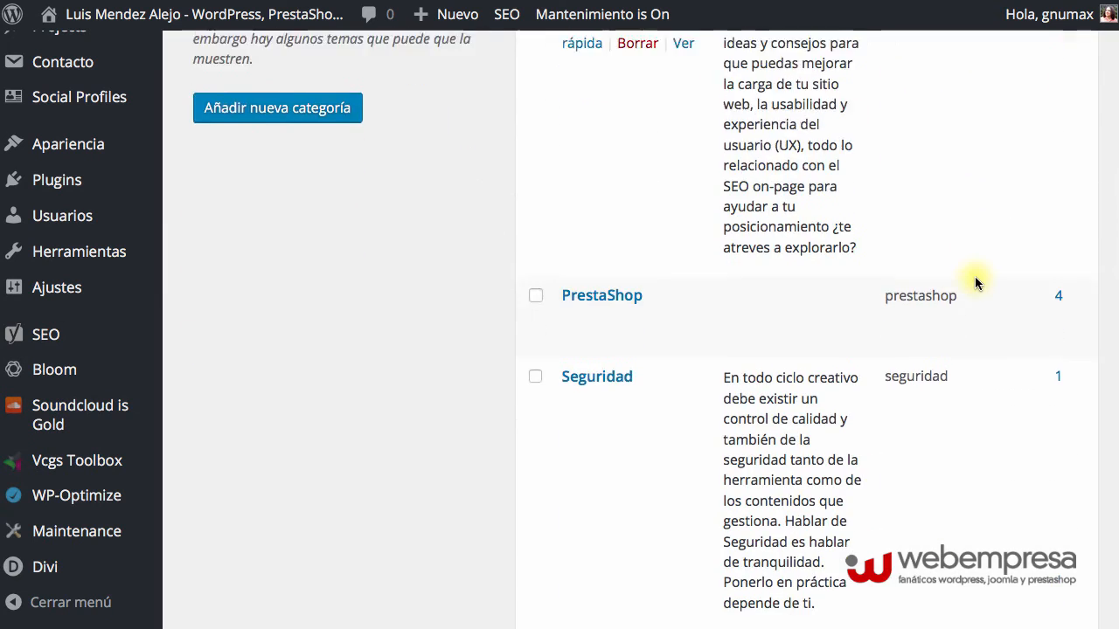
scroll(974, 280, "down", 3)
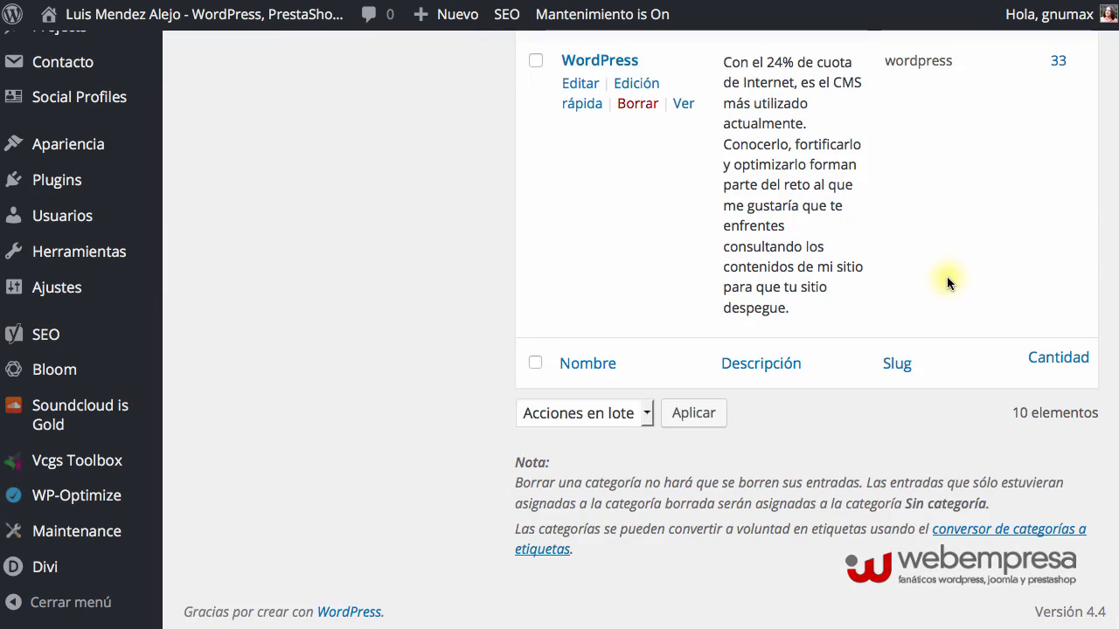
scroll(947, 276, "up", 5)
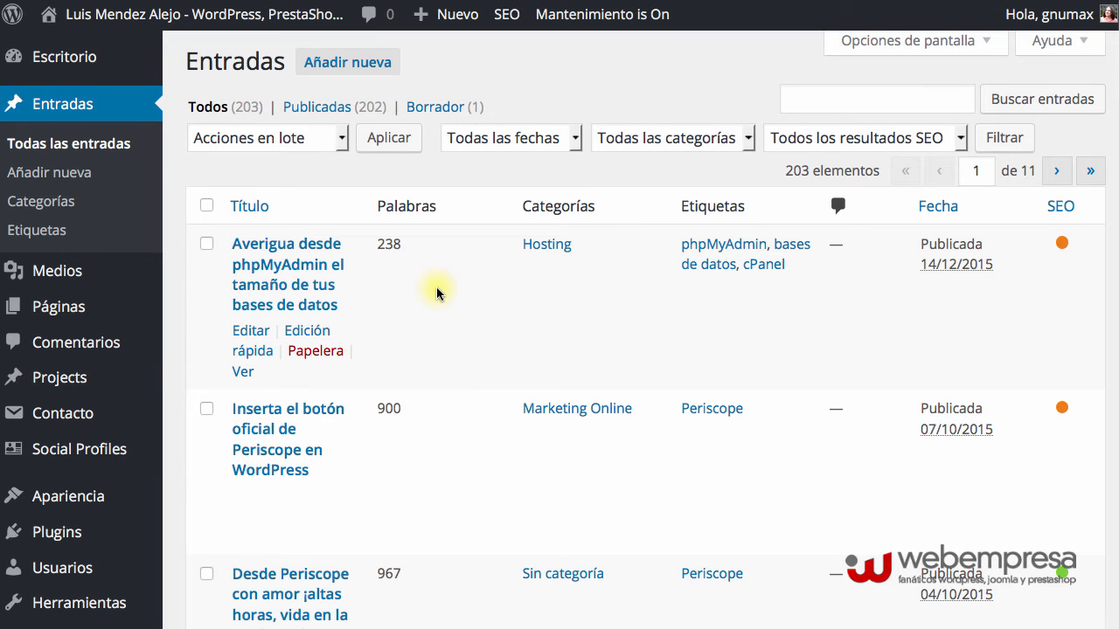
- Check the list of all posts for entries that still lack a suitable category
scroll(436, 288, "down", 8)
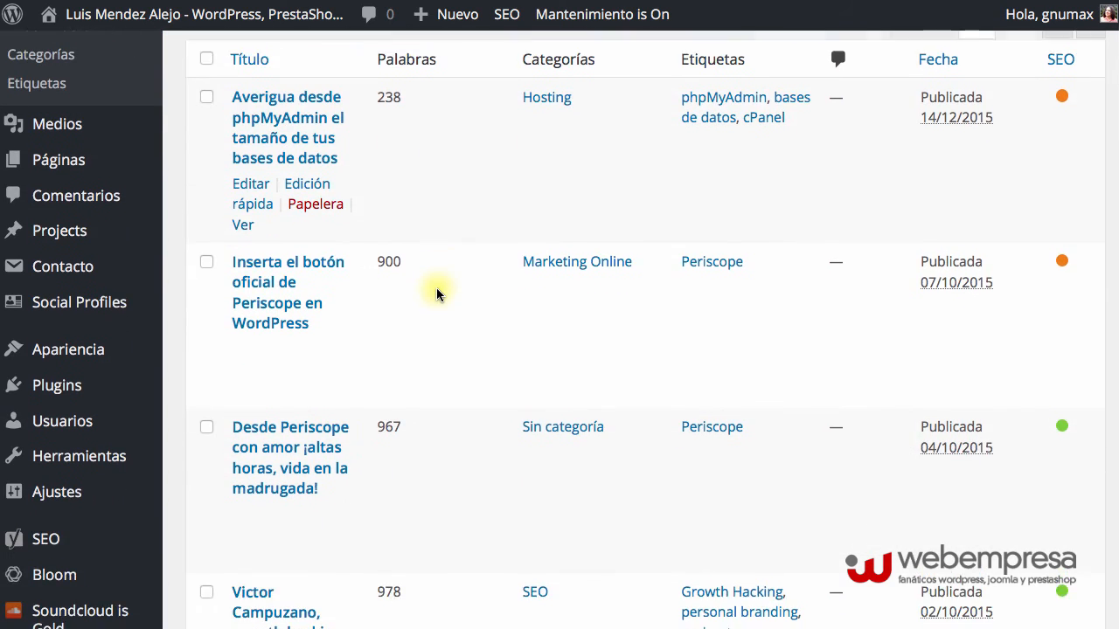
scroll(498, 337, "down", 5)
scroll(544, 417, "up", 4)
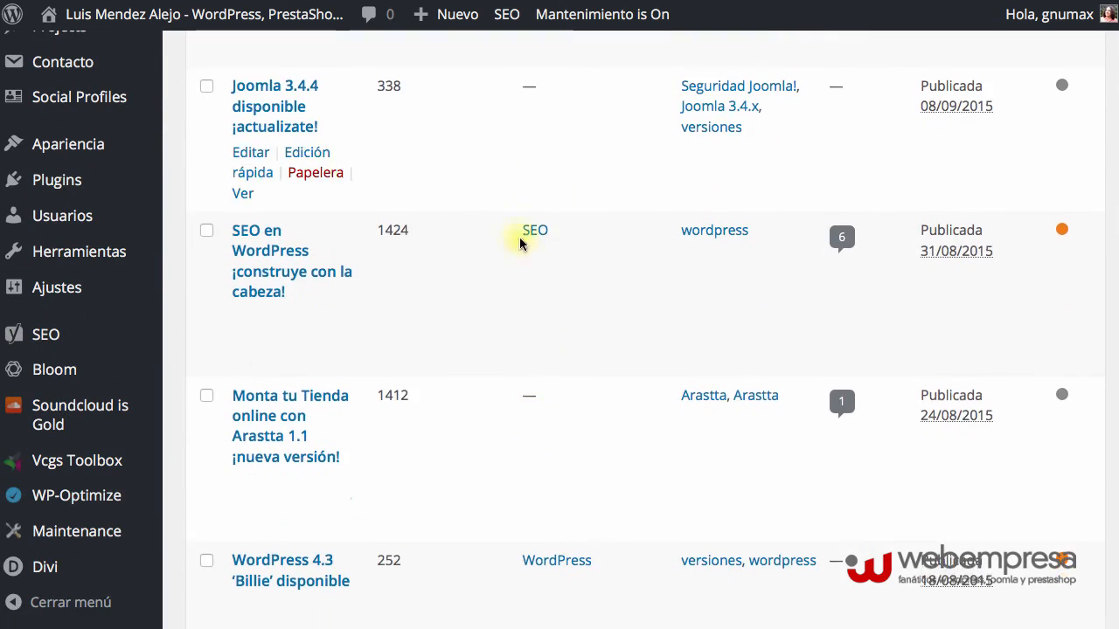
scroll(552, 445, "up", 3)
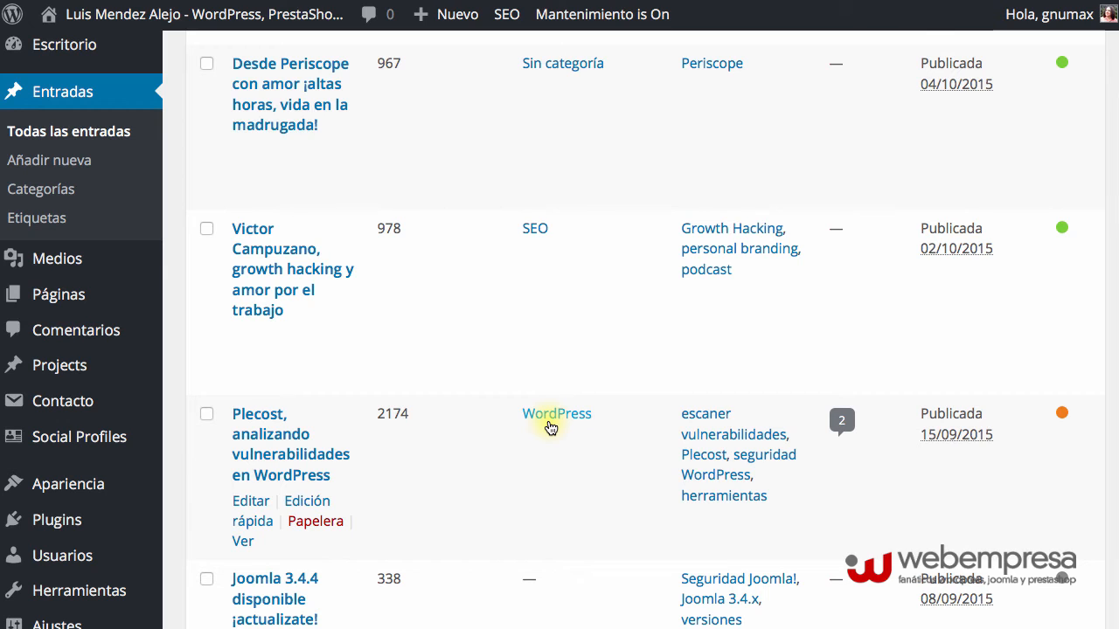
scroll(548, 426, "up", 4)
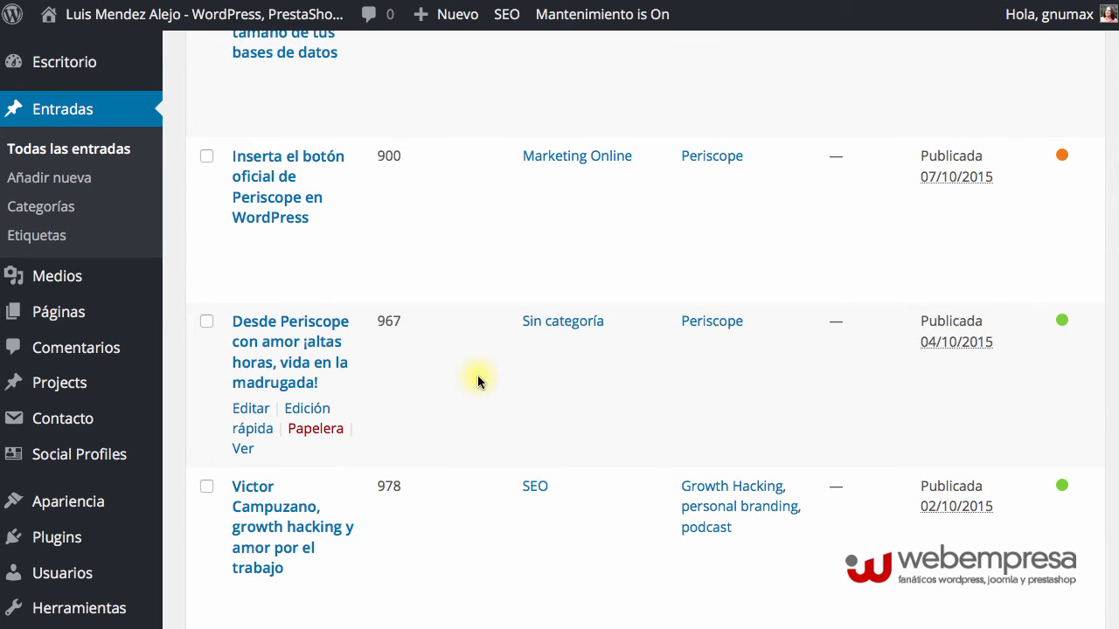
- Open the post "Desde Periscope con amor", replace its category Sin categoría with Marketing Online and update the post
left_click(300, 349)
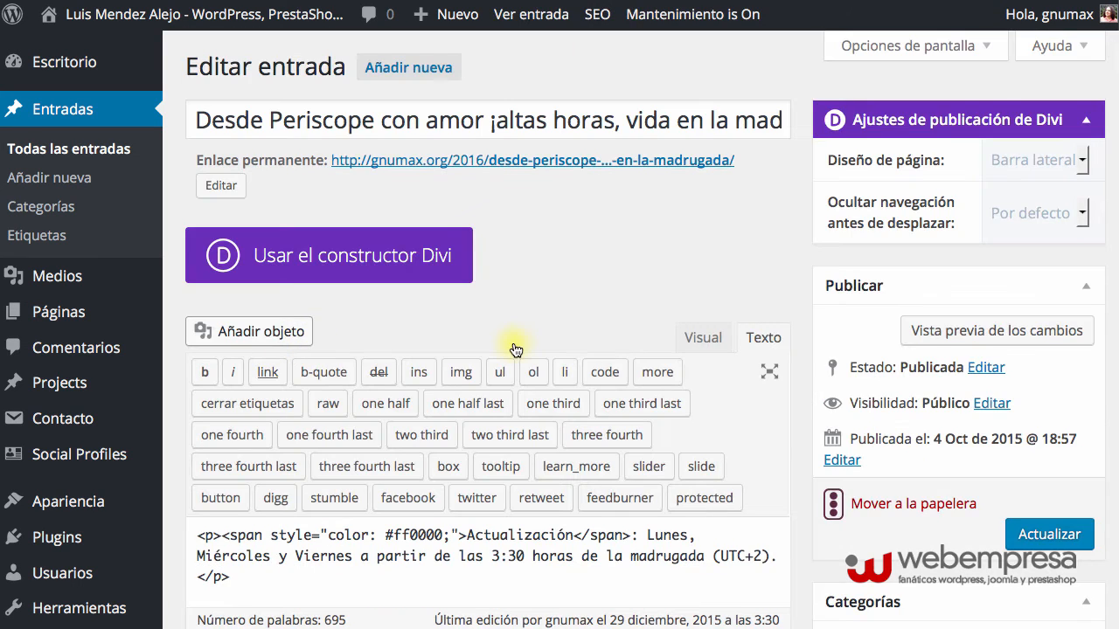
scroll(599, 332, "down", 3)
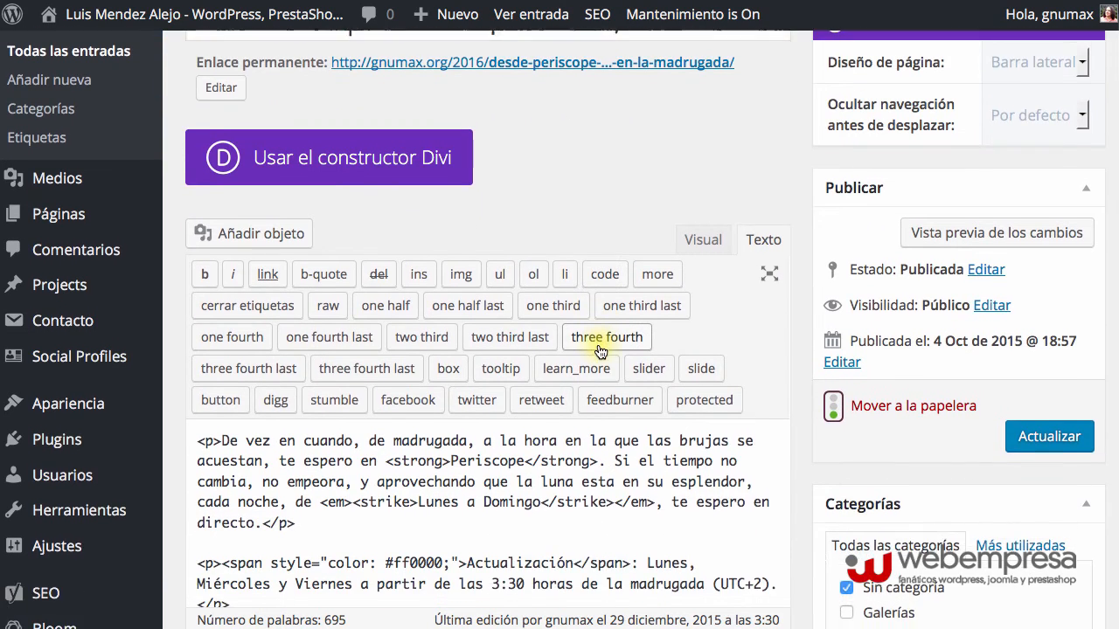
scroll(624, 358, "down", 8)
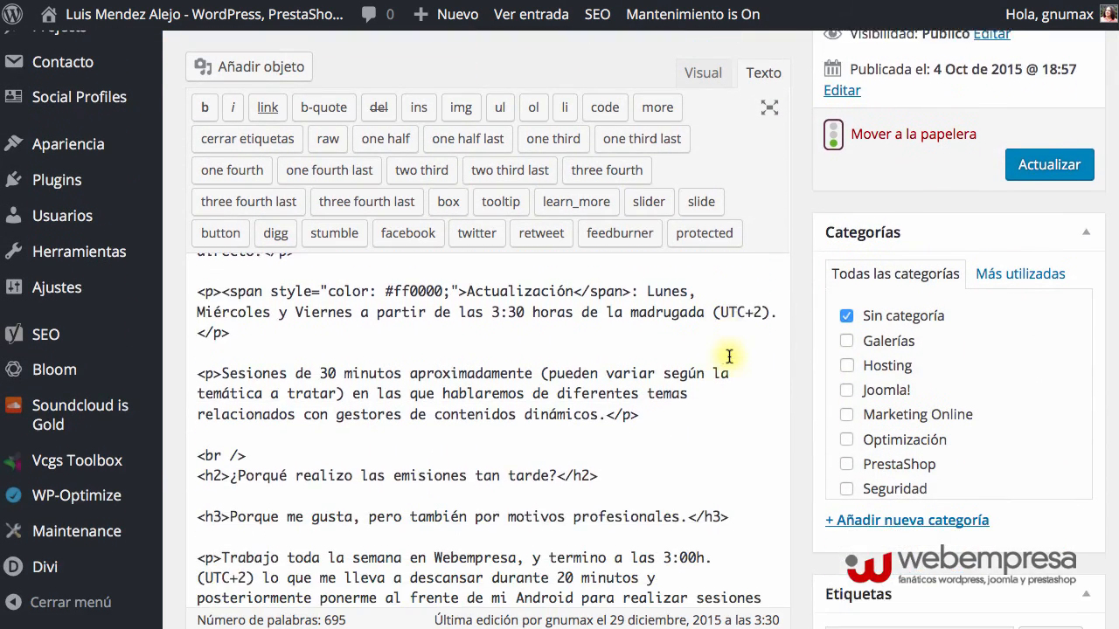
scroll(715, 356, "down", 1)
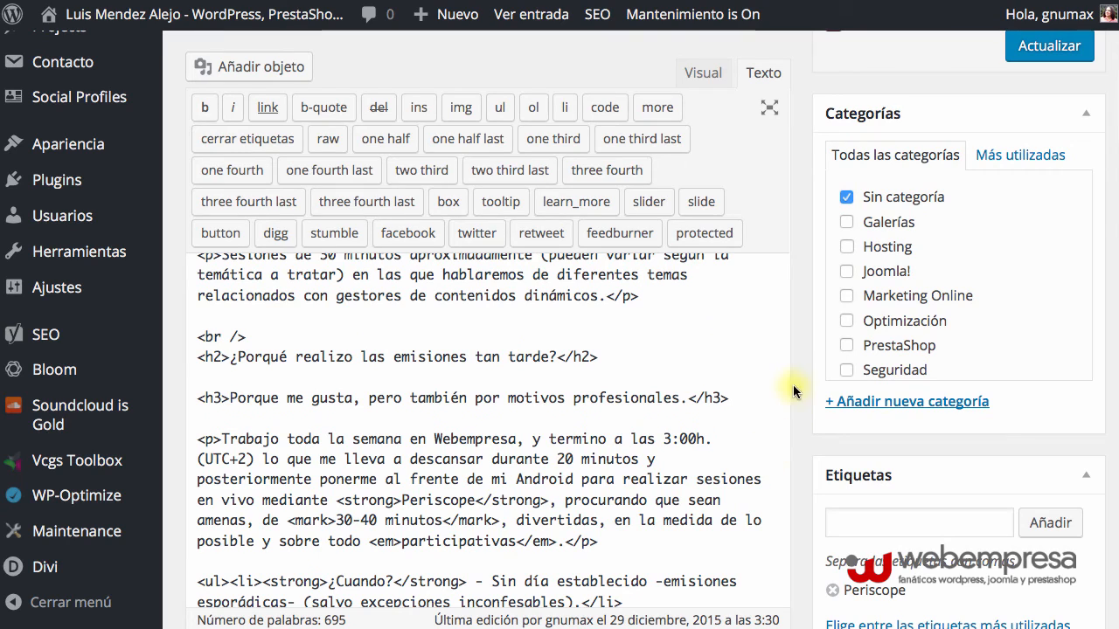
left_click(847, 197)
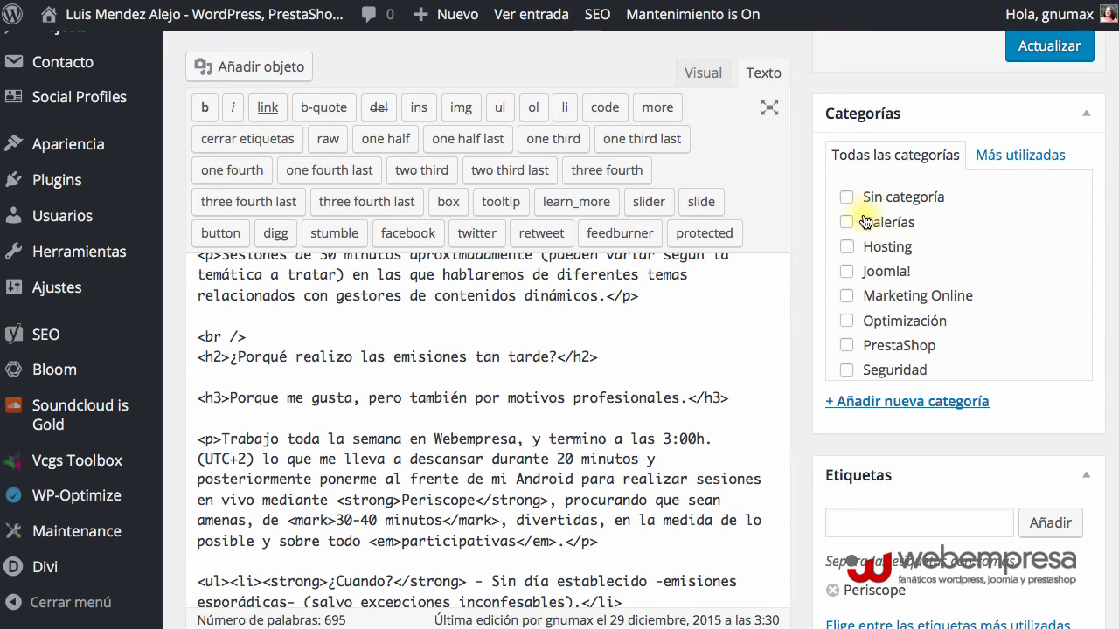
left_click(846, 295)
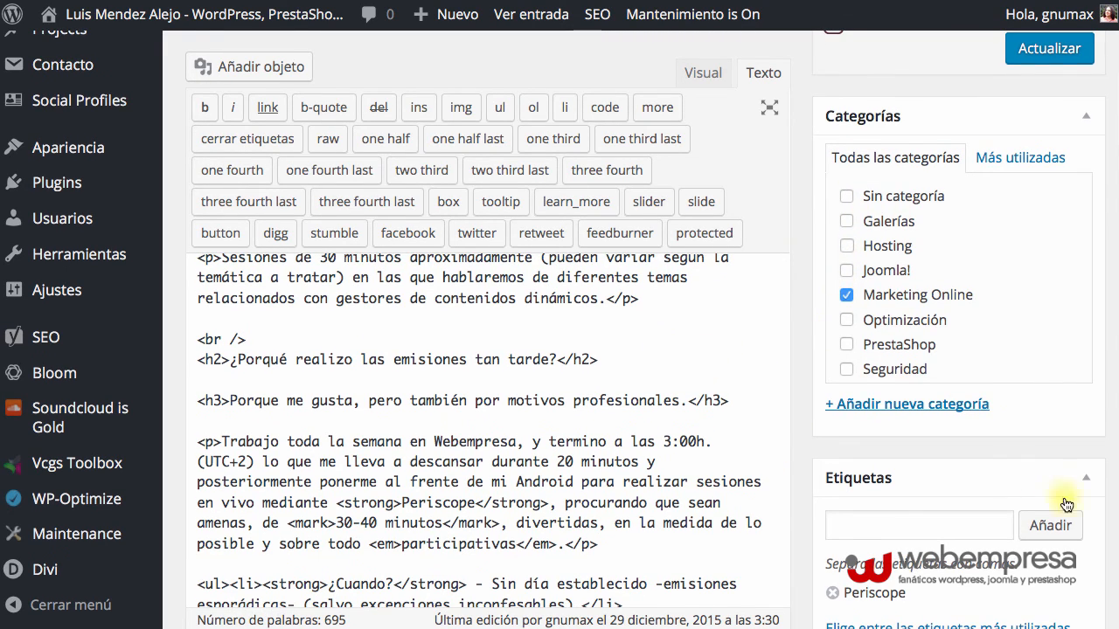
scroll(699, 384, "down", 4)
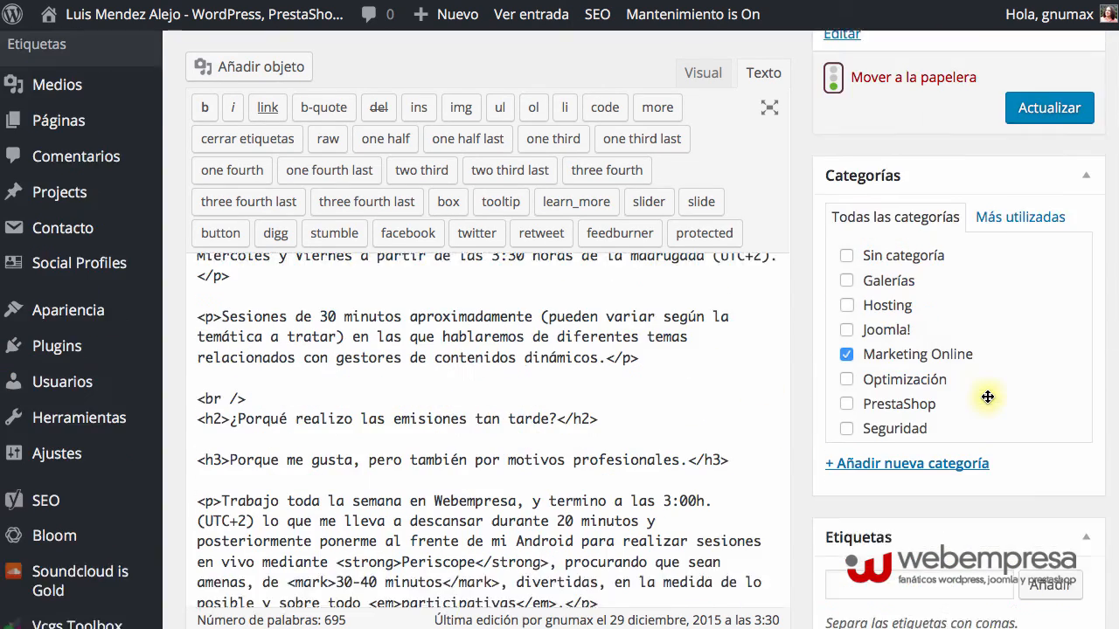
scroll(988, 394, "up", 10)
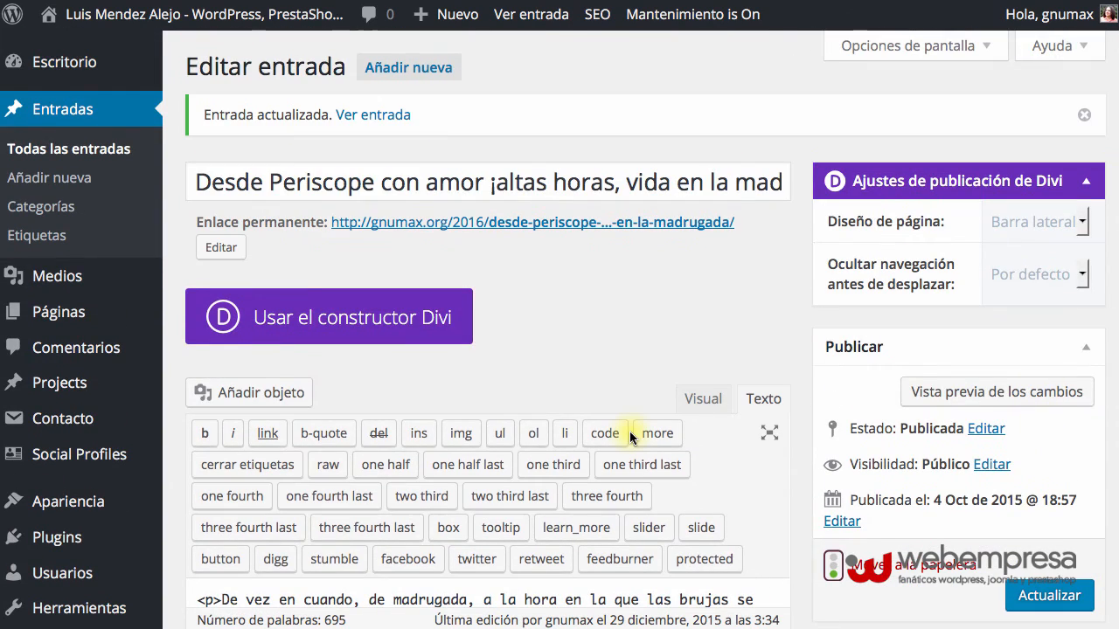